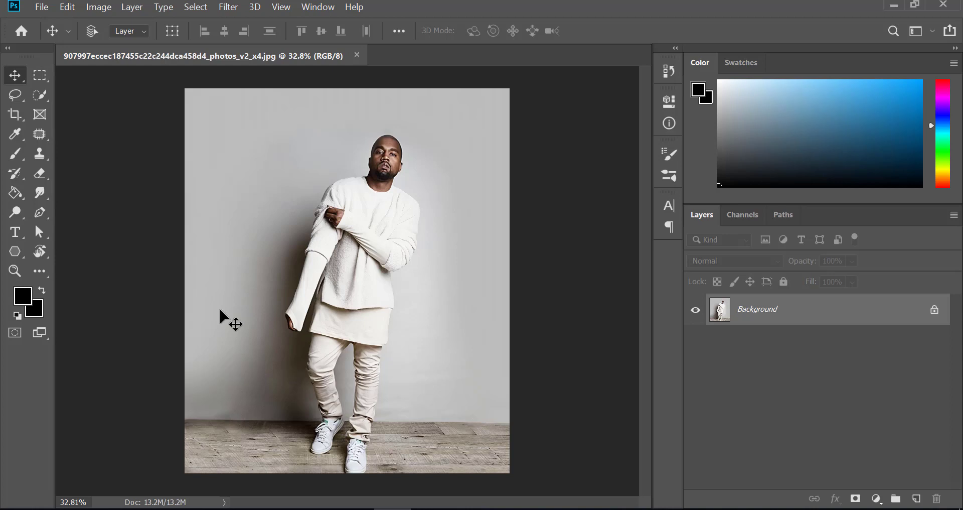
# Brush a Quick Selection over the man's legs, torso and head, then apply Select > Subject
pyautogui.click(42, 95)
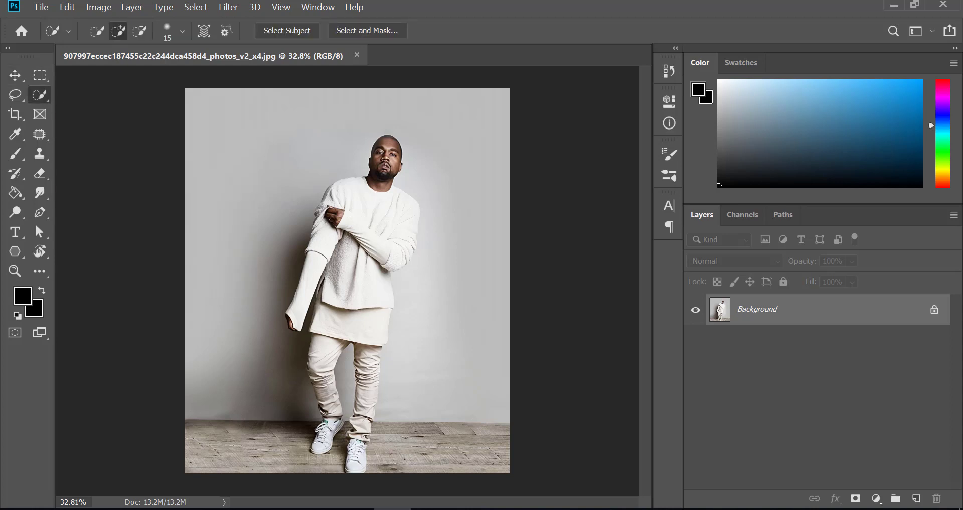
pyautogui.moveTo(323, 444)
pyautogui.mouseDown()
pyautogui.moveTo(327, 220)
pyautogui.moveTo(299, 311)
pyautogui.mouseUp()
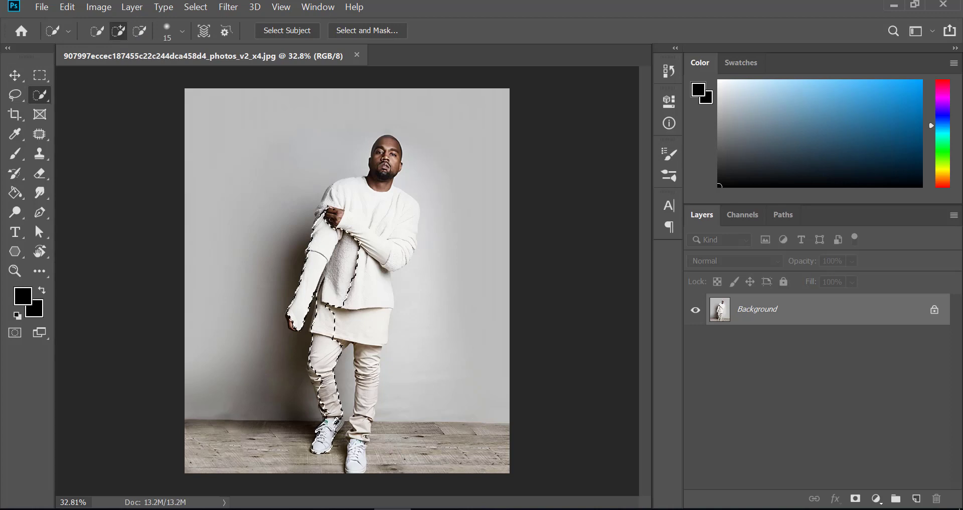
pyautogui.moveTo(331, 211); pyautogui.dragTo(386, 145)
pyautogui.moveTo(386, 185)
pyautogui.mouseDown()
pyautogui.moveTo(401, 251)
pyautogui.moveTo(373, 341)
pyautogui.moveTo(356, 458)
pyautogui.mouseUp()
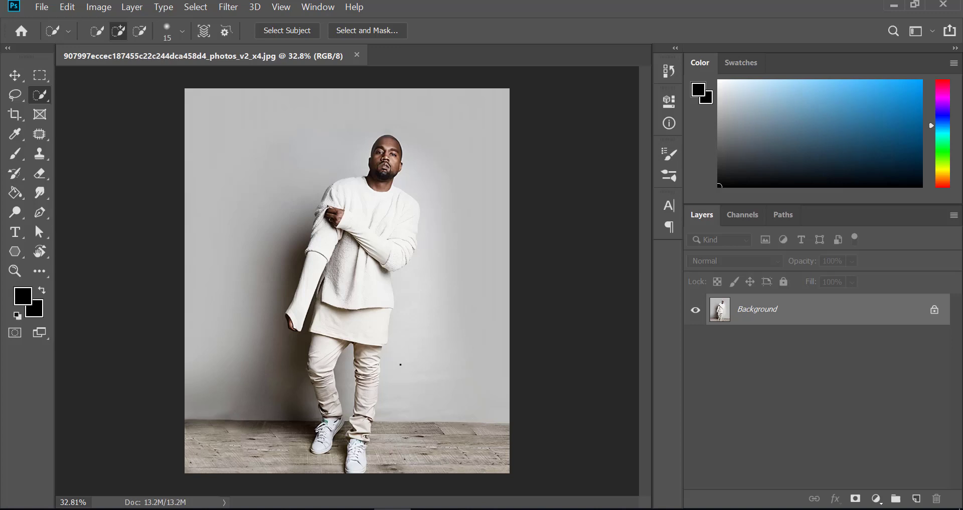
pyautogui.click(196, 6)
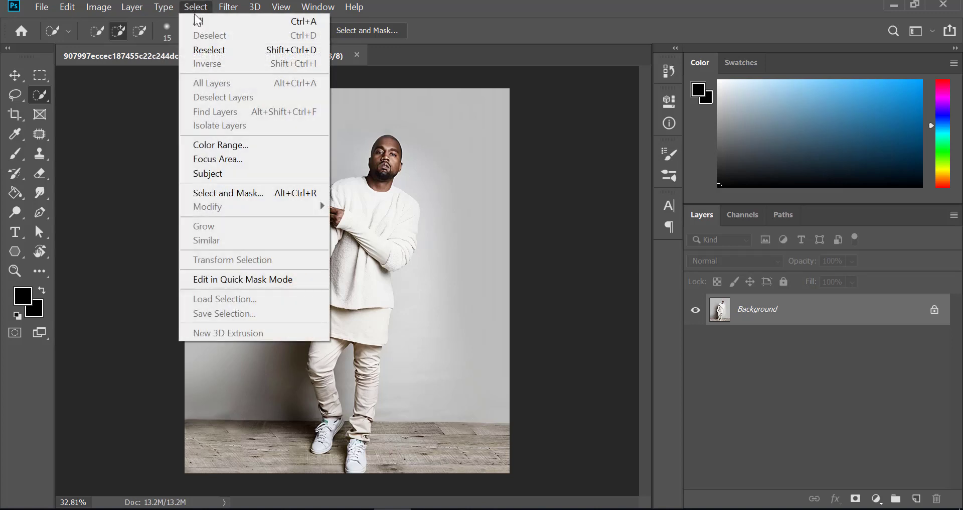
pyautogui.click(219, 174)
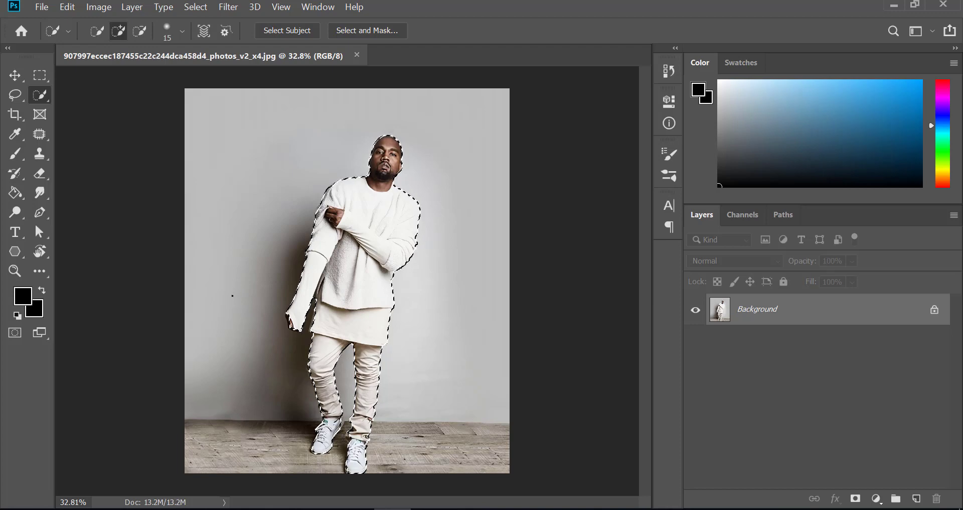
# Add the left shoe's heel and the shirt's lower-left edge to the man's selection
pyautogui.scroll(6, 308, 390)
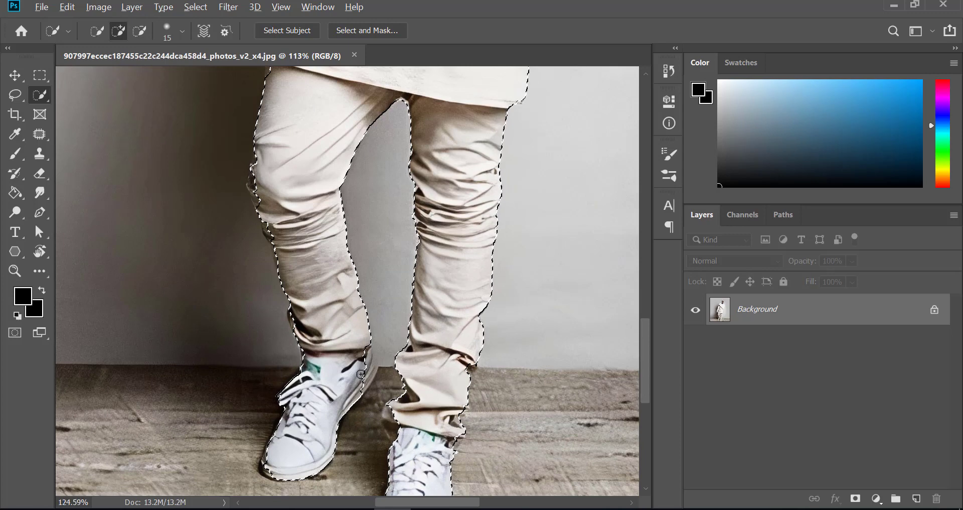
pyautogui.scroll(2, 361, 374)
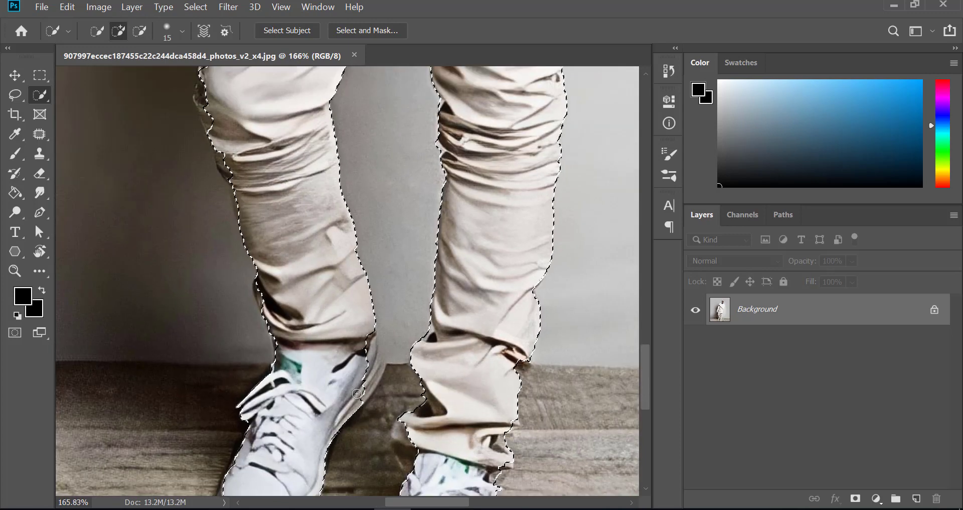
pyautogui.moveTo(366, 382); pyautogui.dragTo(368, 362)
pyautogui.scroll(3, 265, 290)
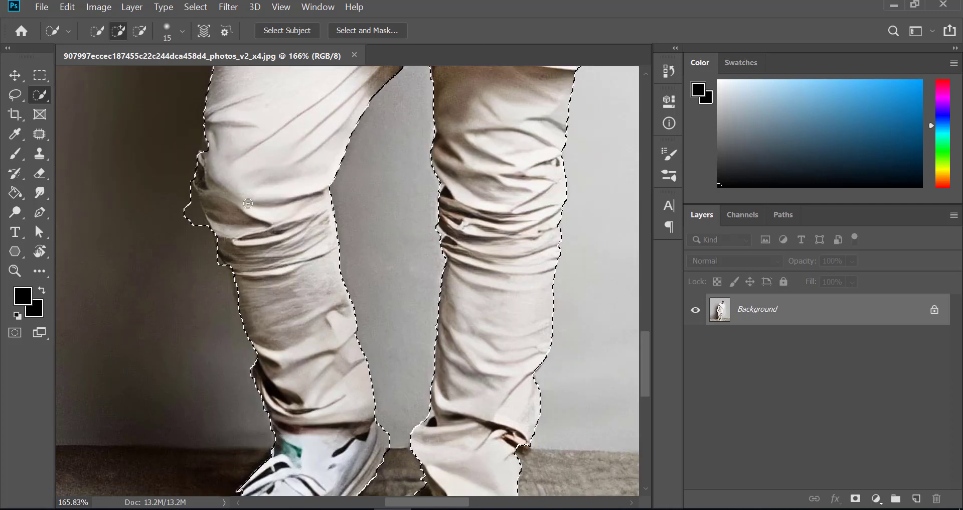
pyautogui.scroll(8, 265, 266)
pyautogui.click(230, 277)
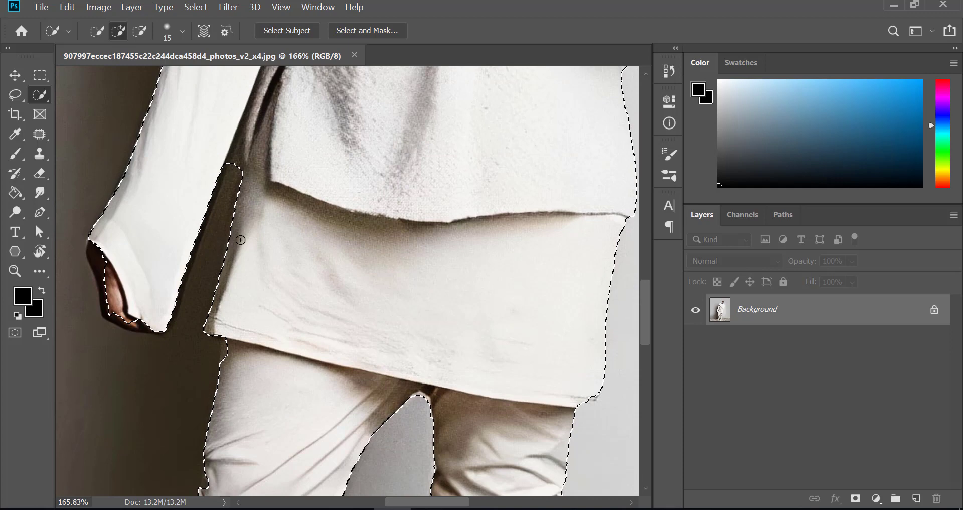
pyautogui.scroll(3, 241, 240)
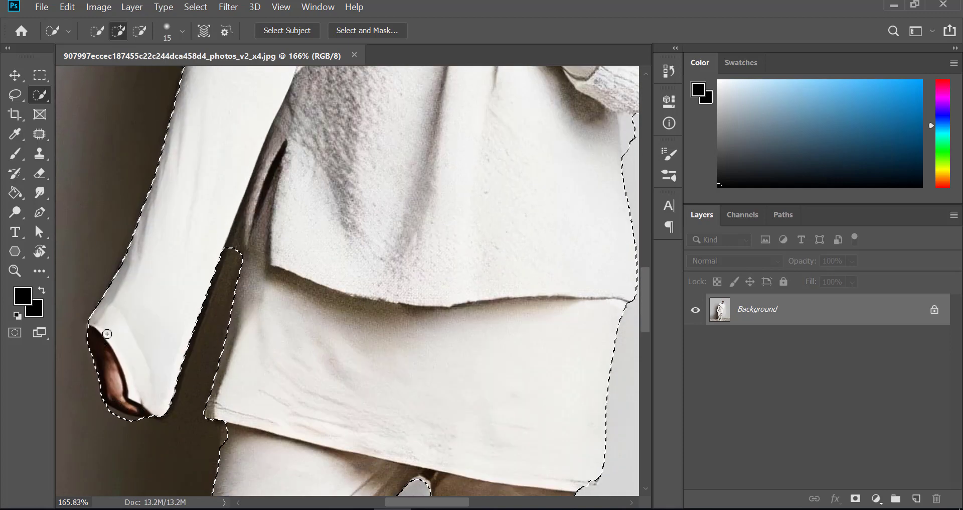
pyautogui.scroll(5, 260, 281)
pyautogui.scroll(-8, 201, 286)
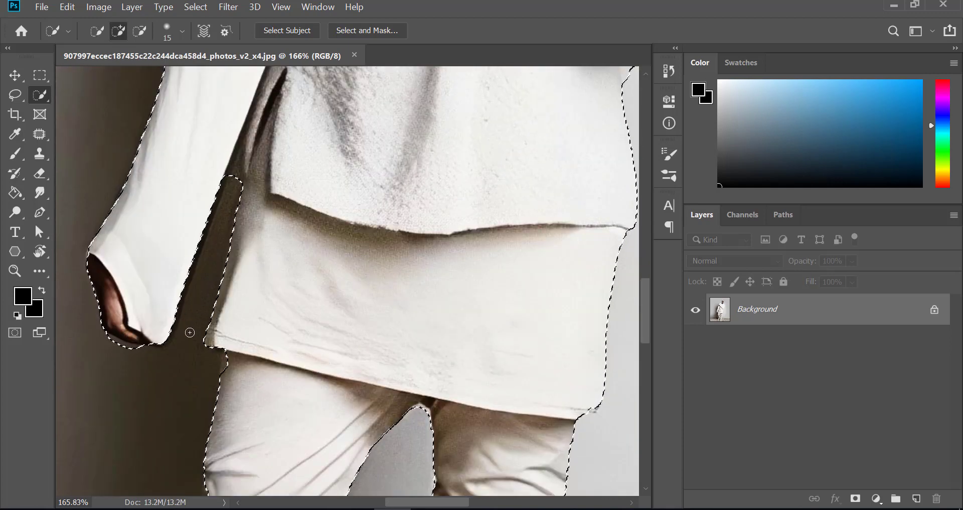
pyautogui.scroll(-2, 190, 332)
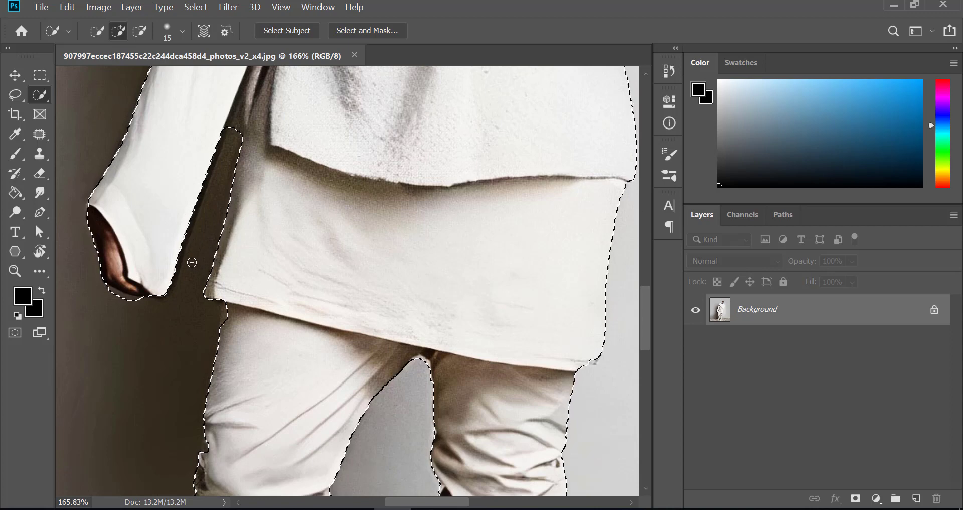
# Trim the selection at the left knee and add the right side and right shoe
pyautogui.press('alt')
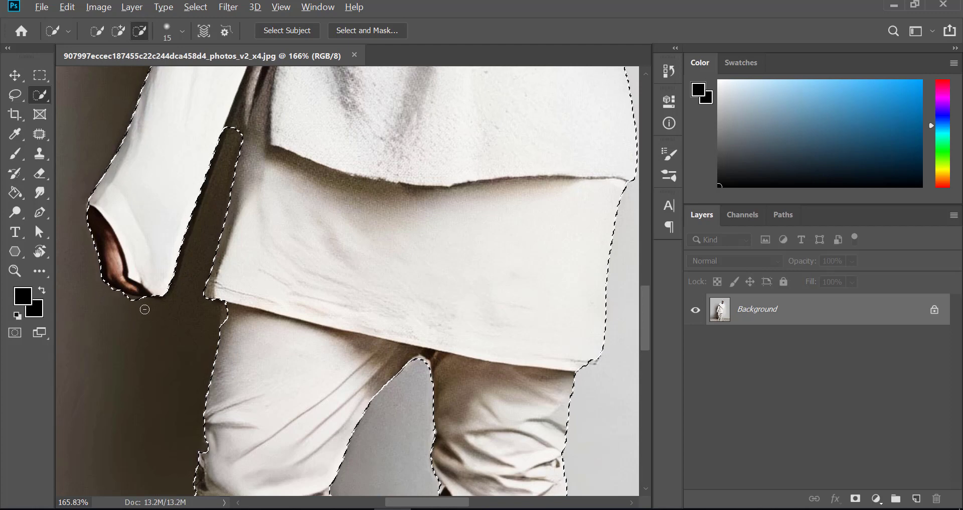
pyautogui.press('alt')
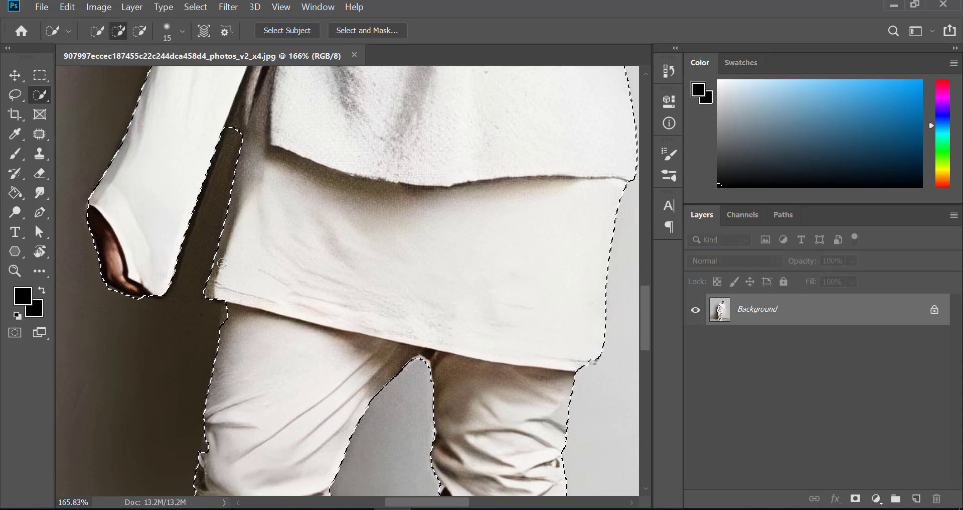
pyautogui.scroll(-3, 222, 262)
pyautogui.press('alt')
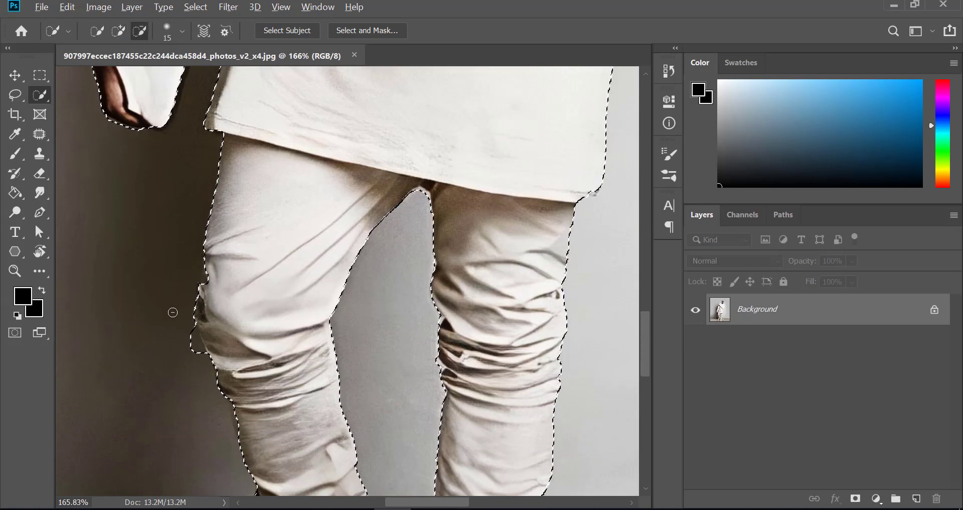
pyautogui.moveTo(182, 318); pyautogui.dragTo(188, 339)
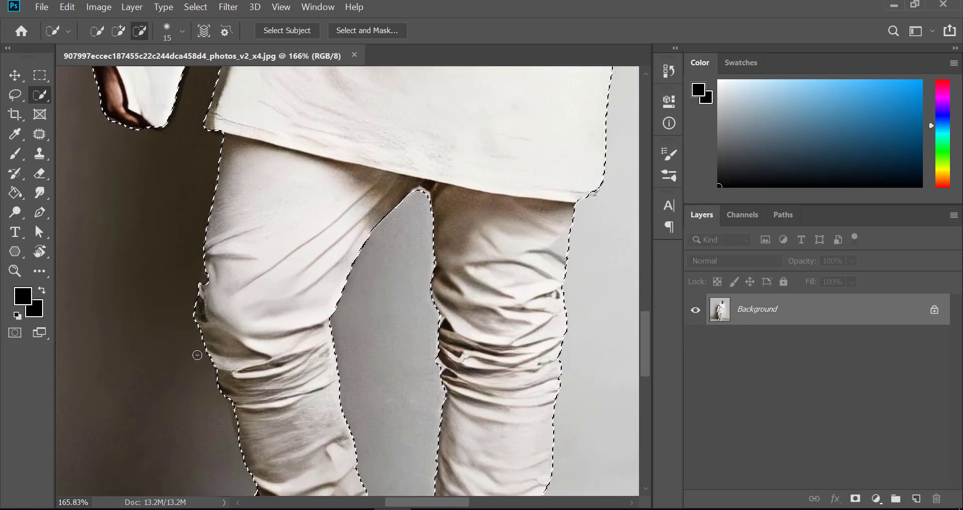
pyautogui.press('alt')
pyautogui.scroll(-3, 359, 276)
pyautogui.scroll(-3, 359, 277)
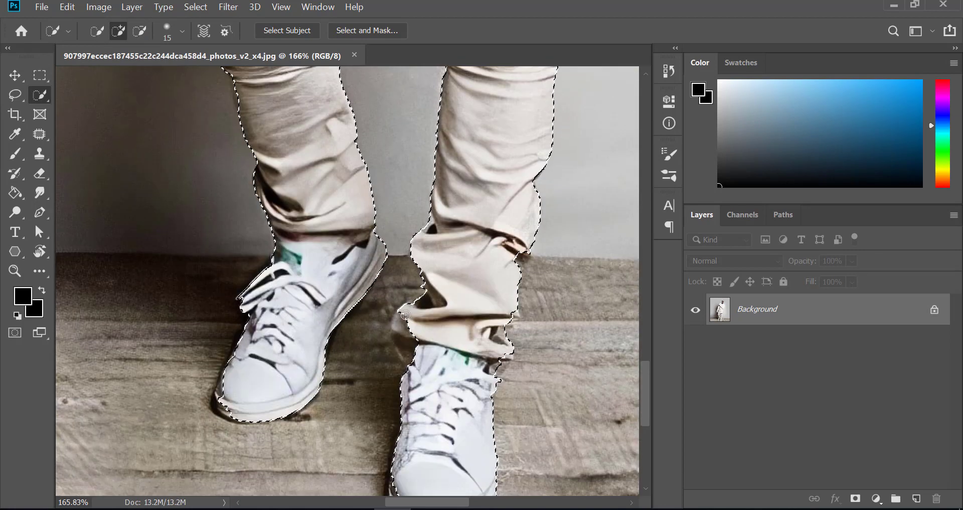
pyautogui.moveTo(359, 277); pyautogui.dragTo(451, 381)
pyautogui.scroll(-3, 468, 350)
pyautogui.scroll(1, 437, 386)
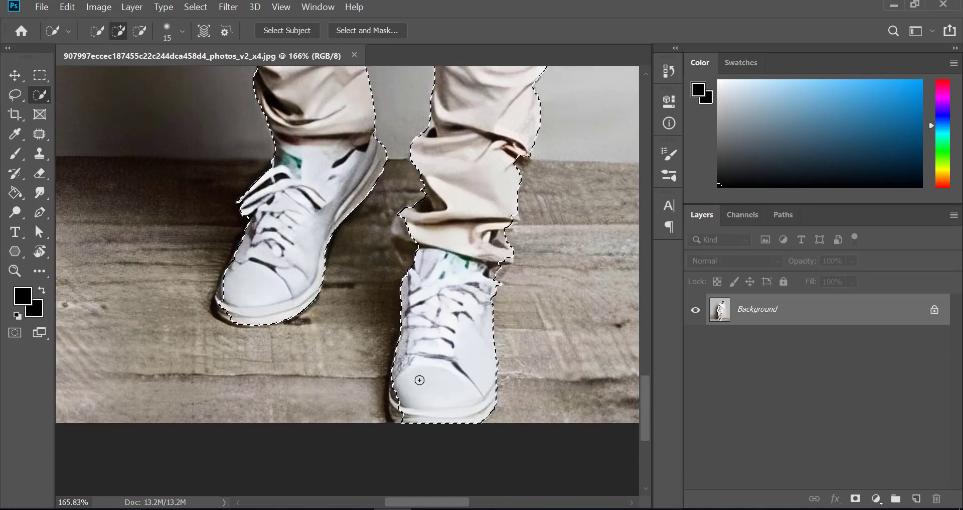
pyautogui.moveTo(401, 414); pyautogui.dragTo(397, 404)
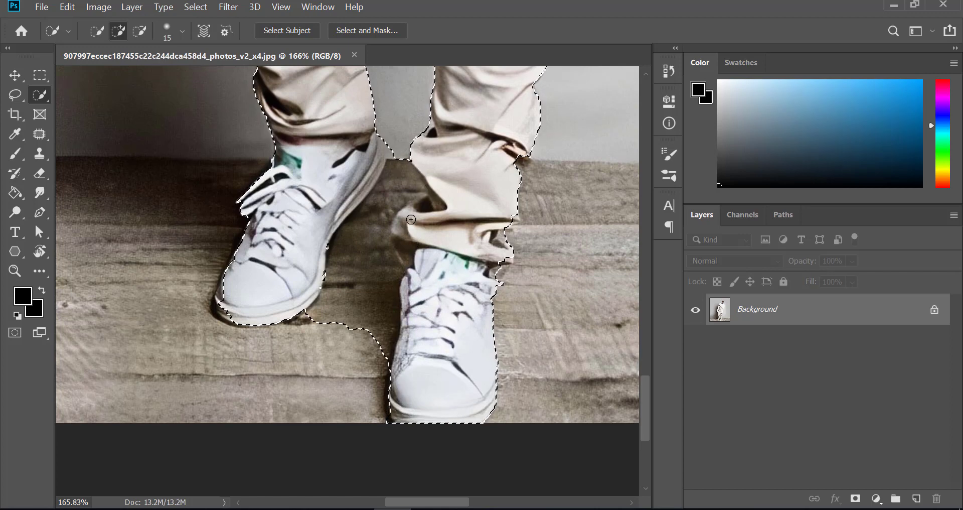
# Refine the selection along the right trouser leg and tighten it below the sleeve cuff
pyautogui.moveTo(416, 226); pyautogui.dragTo(446, 200)
pyautogui.scroll(6, 450, 194)
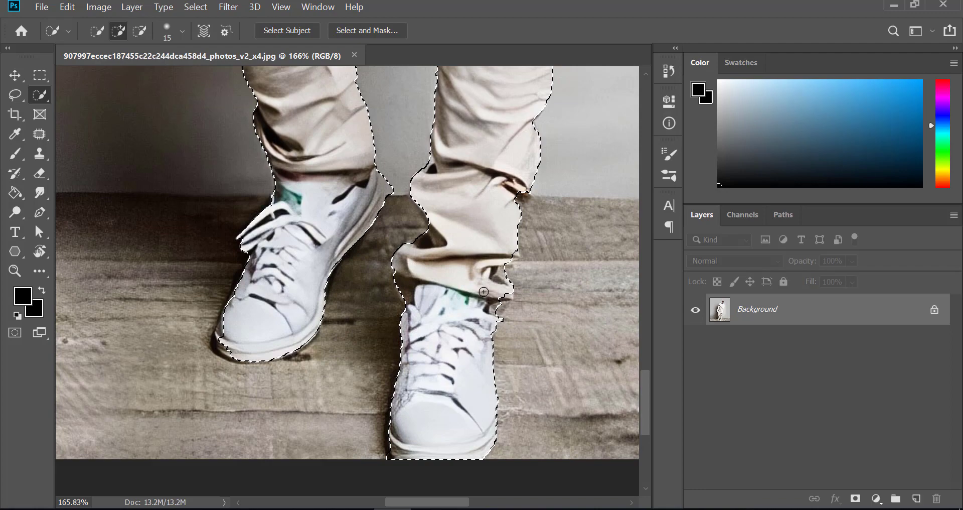
pyautogui.scroll(9, 499, 247)
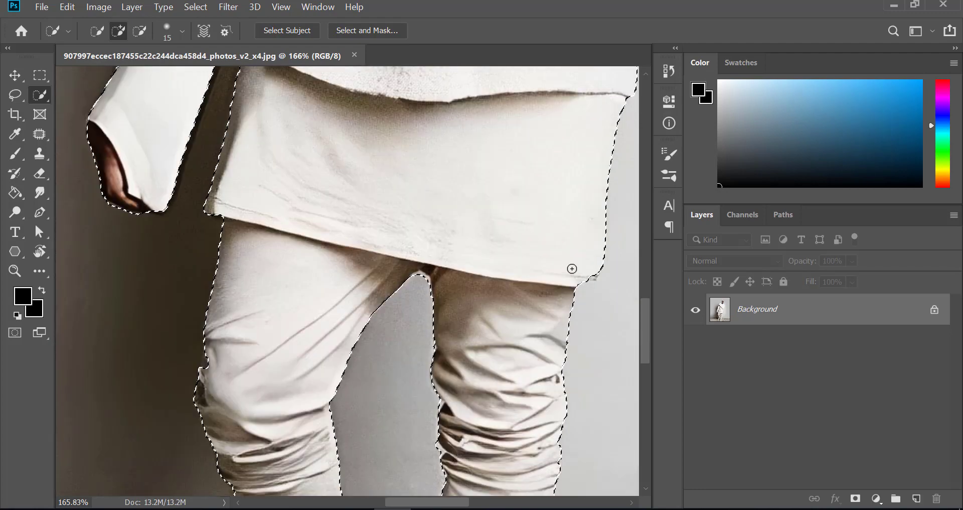
pyautogui.scroll(12, 205, 302)
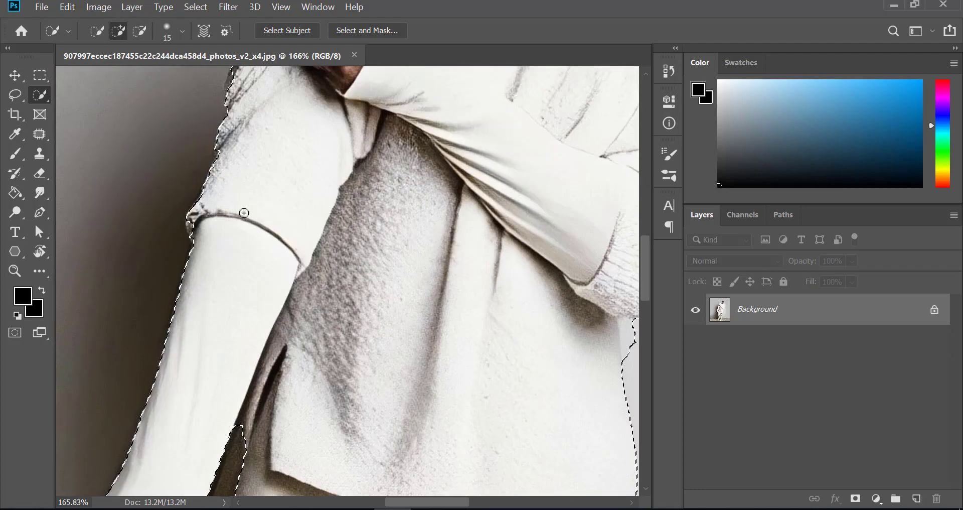
pyautogui.scroll(-4, 249, 328)
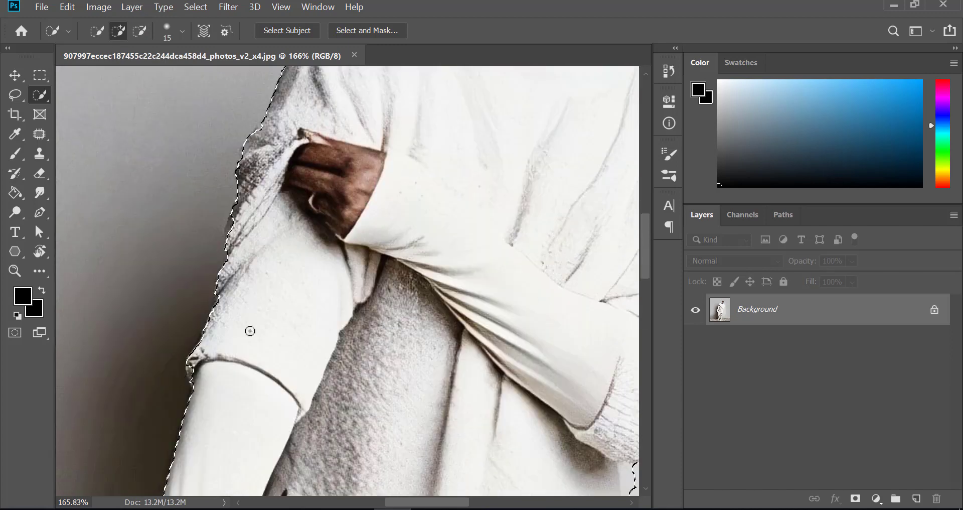
pyautogui.scroll(6, 419, 226)
pyautogui.scroll(-4, 473, 234)
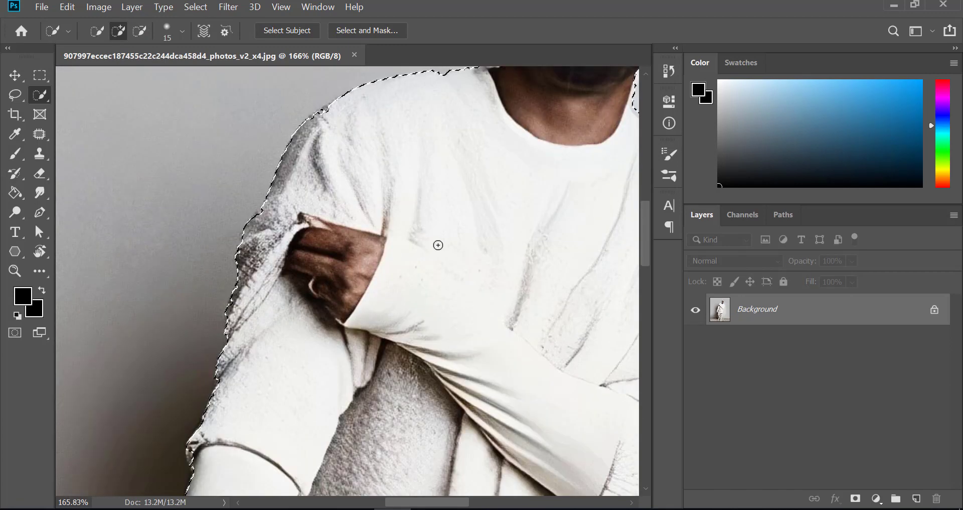
pyautogui.press('space')
pyautogui.moveTo(507, 213)
pyautogui.mouseDown()
pyautogui.moveTo(417, 275)
pyautogui.moveTo(271, 314)
pyautogui.moveTo(229, 219)
pyautogui.mouseUp()
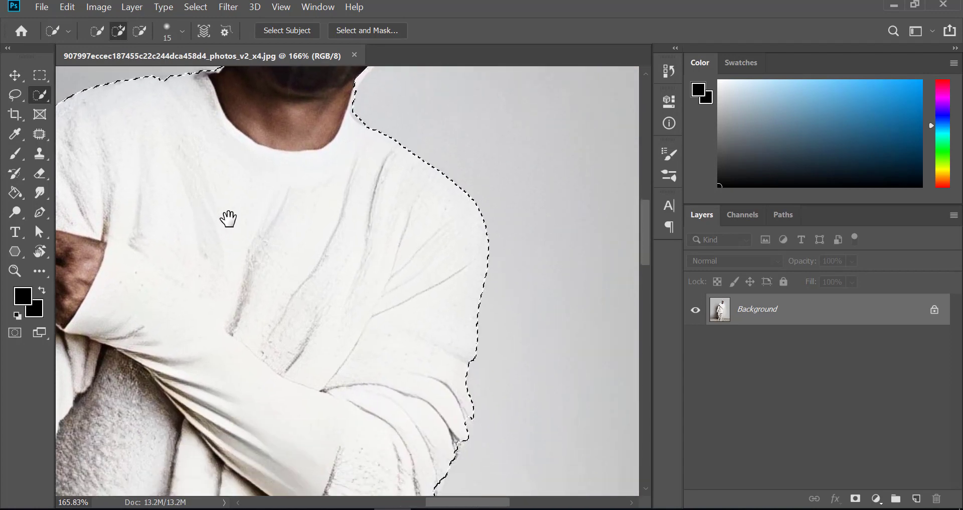
pyautogui.scroll(-4, 381, 221)
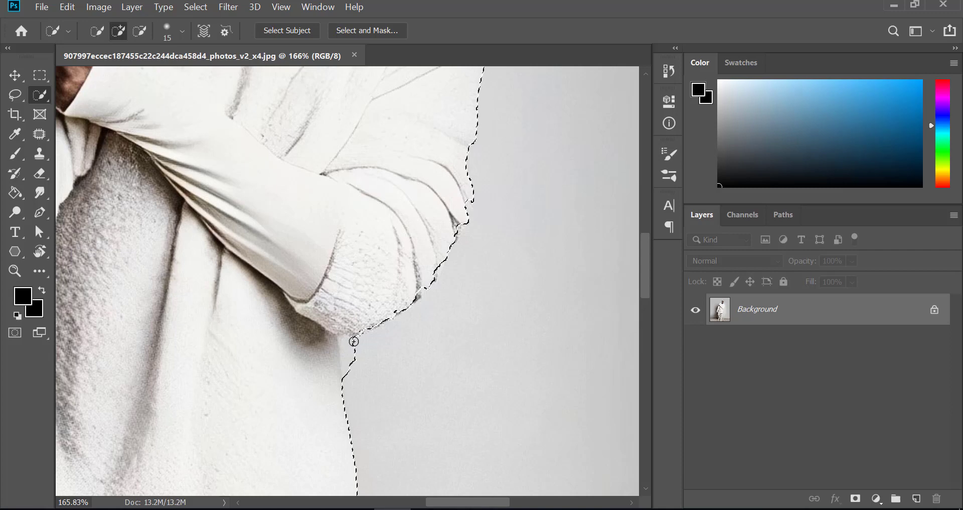
pyautogui.keyDown('alt'); pyautogui.click(330, 358); pyautogui.keyUp('alt')
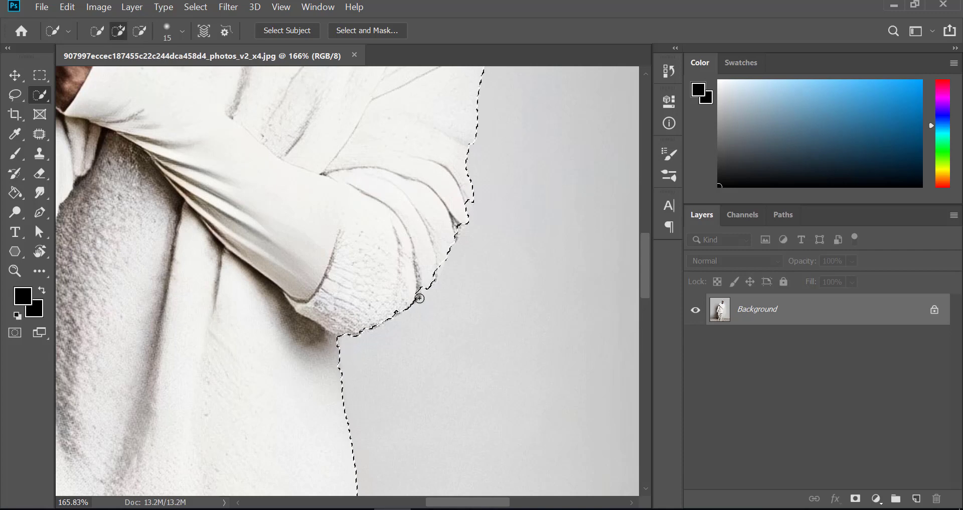
pyautogui.scroll(6, 507, 264)
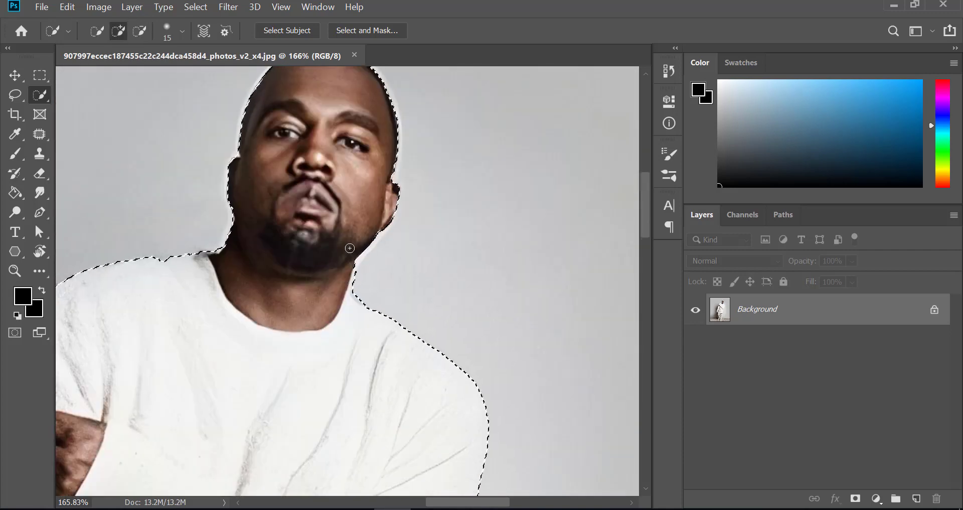
# Show the selection as a red Quick Mask and pick a smaller Brush
pyautogui.press('alt')
pyautogui.scroll(-5, 406, 221)
pyautogui.scroll(5, 354, 382)
pyautogui.scroll(-5, 353, 382)
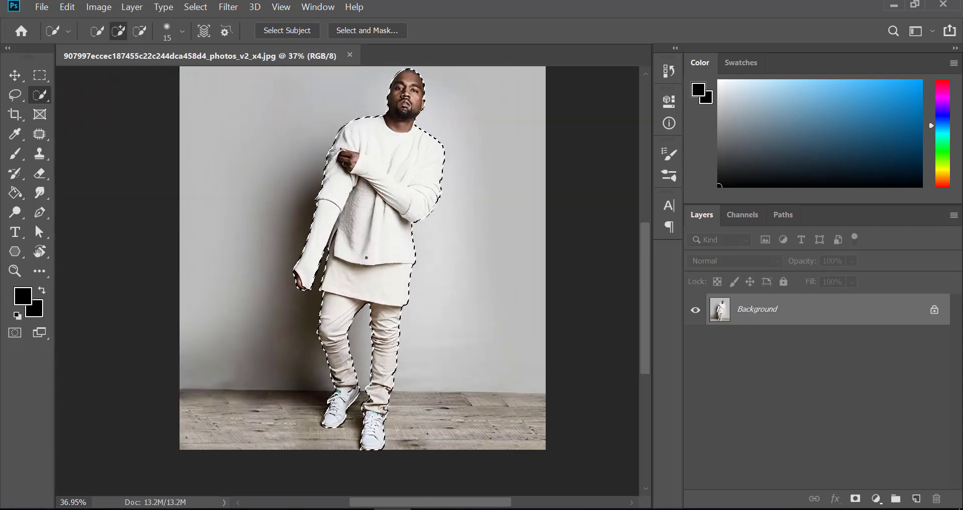
pyautogui.press('q')
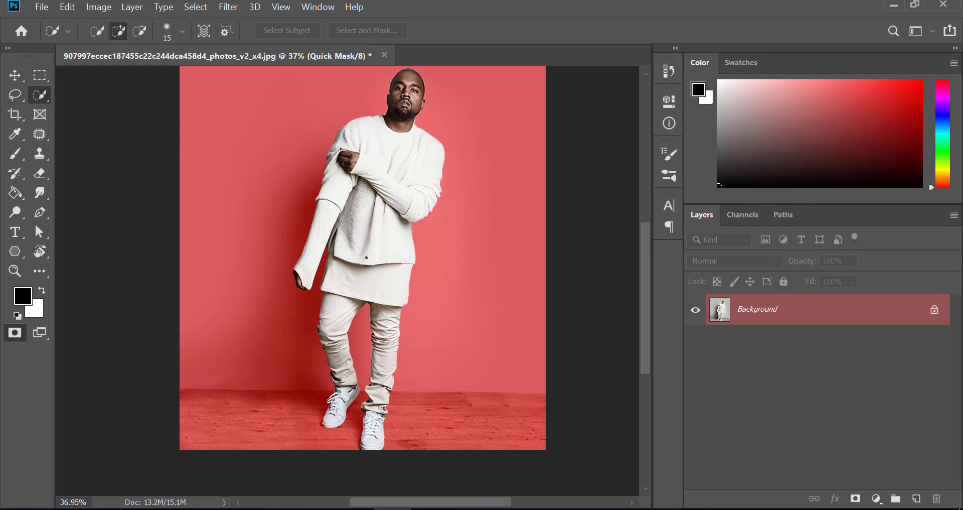
pyautogui.click(15, 153)
pyautogui.scroll(2, 335, 288)
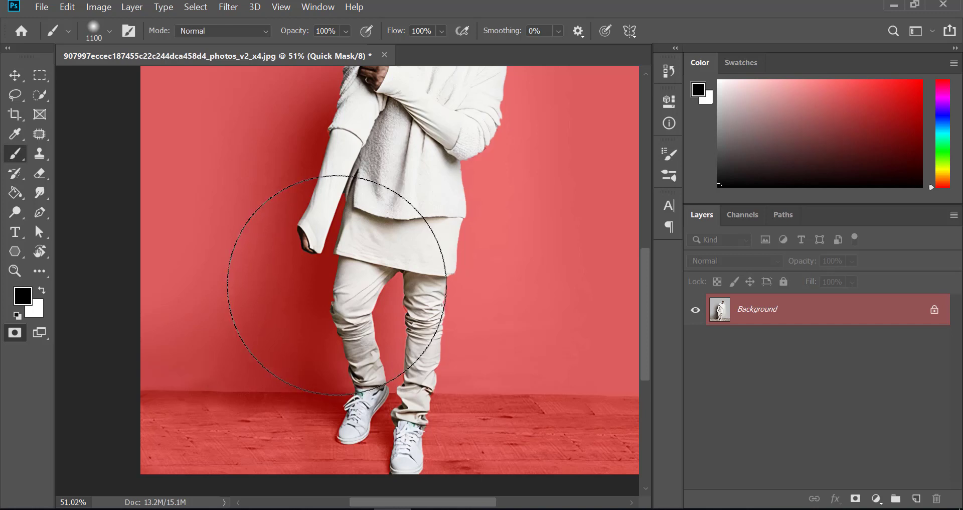
pyautogui.press('[')
pyautogui.press('[')
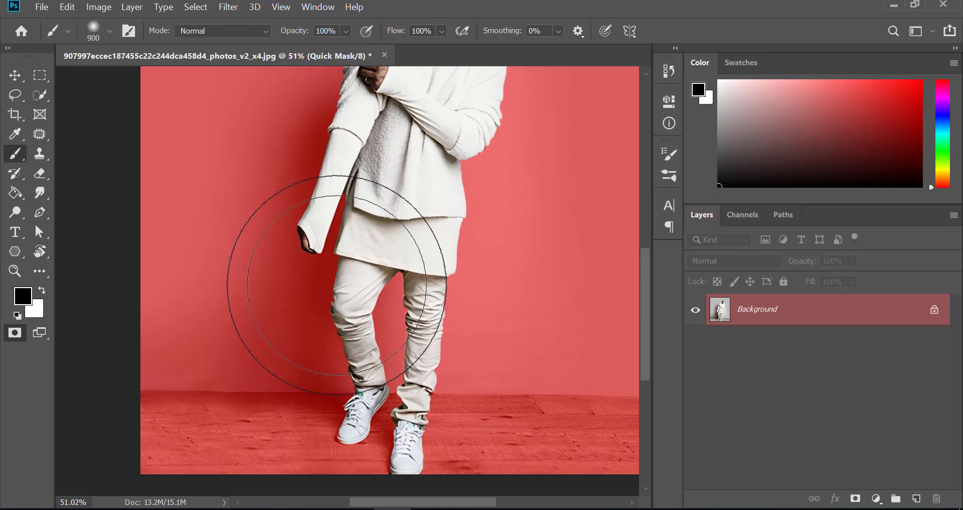
pyautogui.press('[')
pyautogui.press('[')
pyautogui.press('[')
pyautogui.press('[')
pyautogui.press('[')
pyautogui.press('[')
pyautogui.press('[')
pyautogui.press('[')
pyautogui.press('[')
pyautogui.press('[')
pyautogui.press('[')
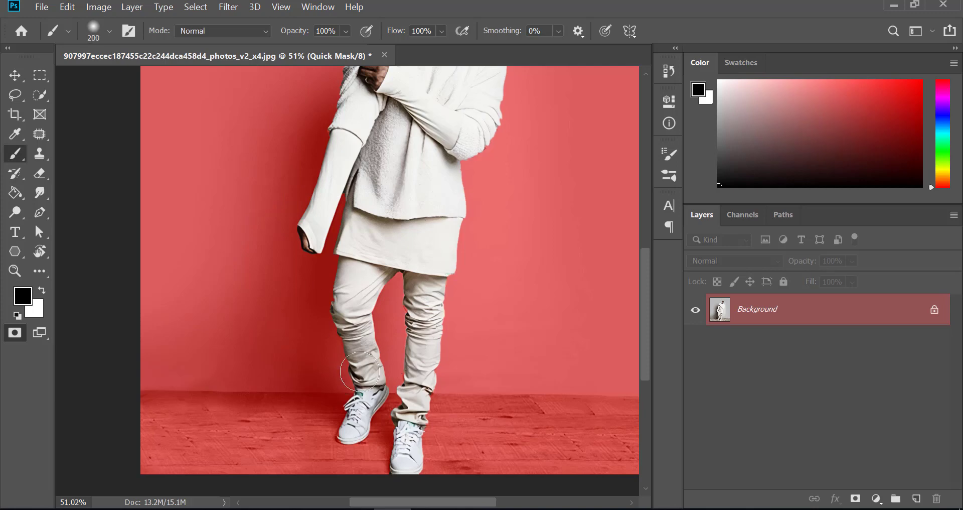
# Paint the mask along the right trouser leg in black and white, undoing a mistaken stroke
pyautogui.scroll(4, 417, 366)
pyautogui.scroll(-2, 416, 366)
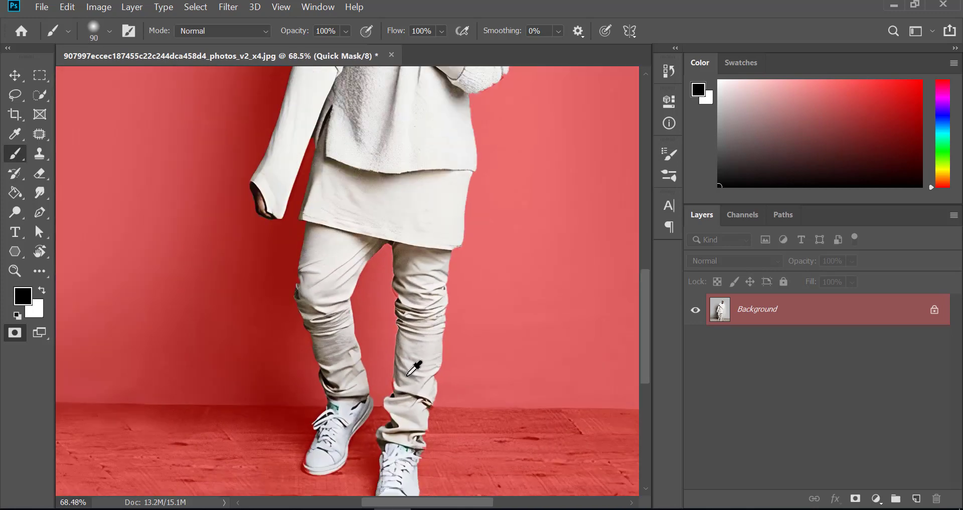
pyautogui.scroll(8, 396, 386)
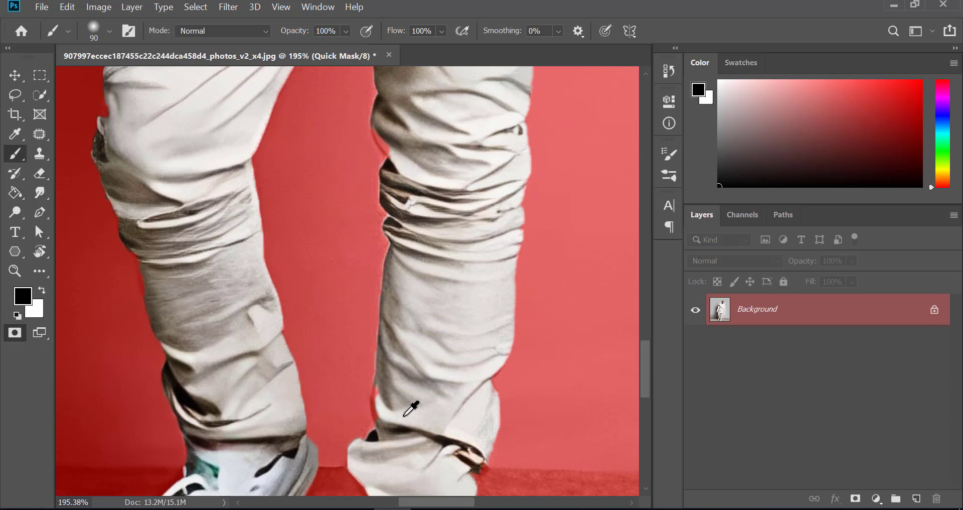
pyautogui.scroll(-3, 351, 326)
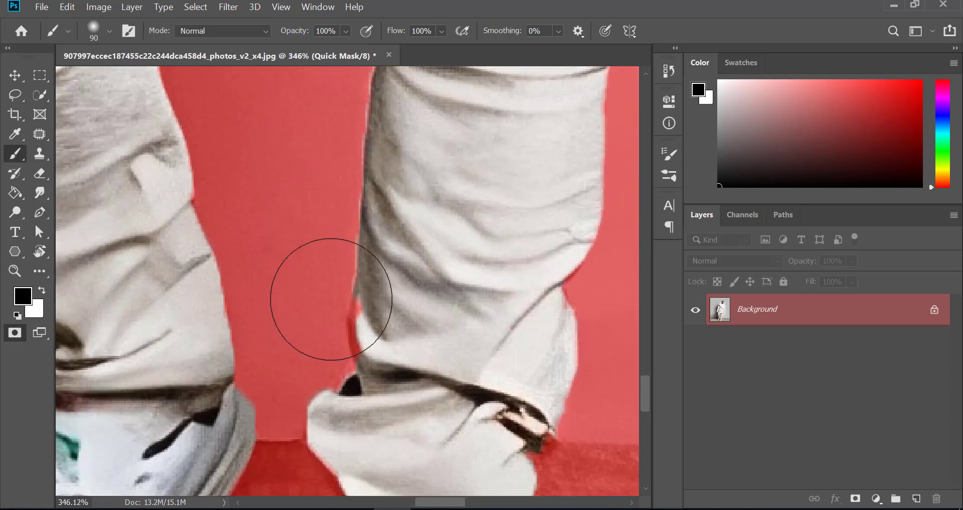
pyautogui.moveTo(332, 298)
pyautogui.mouseDown()
pyautogui.moveTo(602, 288)
pyautogui.moveTo(349, 287)
pyautogui.moveTo(610, 285)
pyautogui.moveTo(396, 287)
pyautogui.mouseUp()
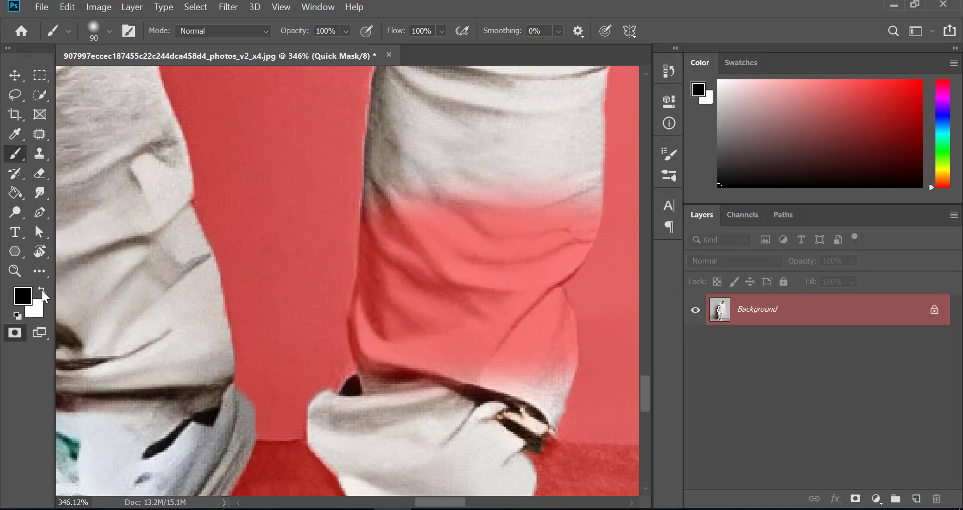
pyautogui.click(43, 291)
pyautogui.moveTo(361, 280)
pyautogui.mouseDown()
pyautogui.moveTo(476, 270)
pyautogui.moveTo(434, 266)
pyautogui.moveTo(477, 214)
pyautogui.moveTo(458, 338)
pyautogui.moveTo(560, 239)
pyautogui.moveTo(505, 369)
pyautogui.mouseUp()
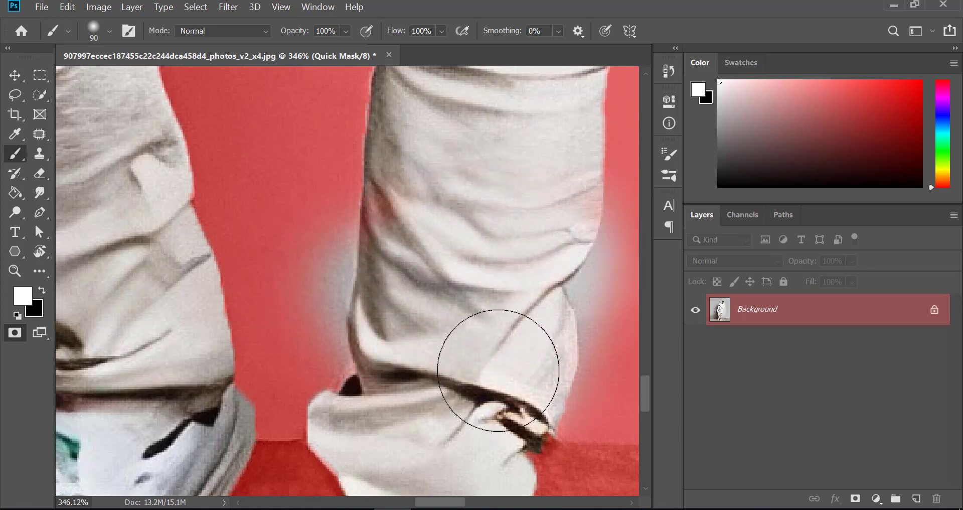
pyautogui.hotkey('ctrl', 'z')
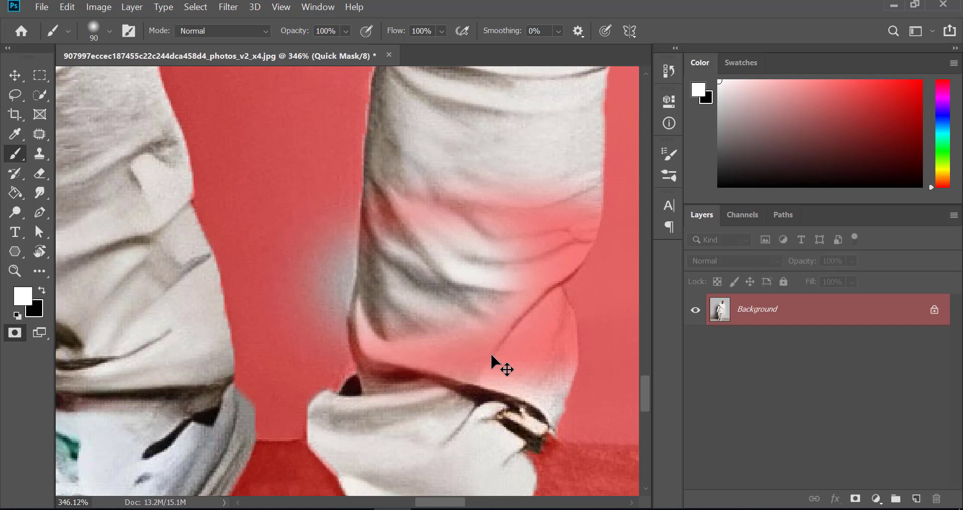
pyautogui.hotkey('ctrl', 'z')
pyautogui.hotkey('ctrl', 'shift', 'z')
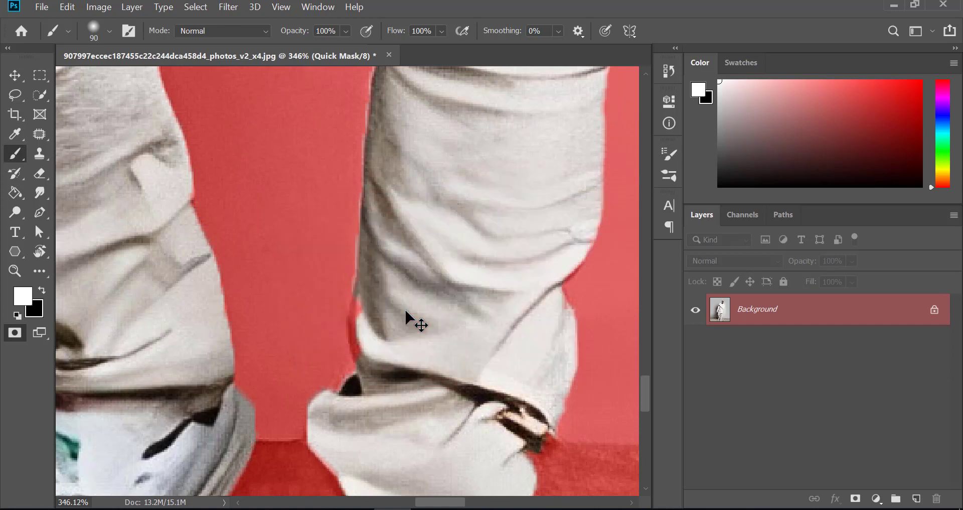
# Shrink the brush further, inspect the leg edges, and switch back to painting black
pyautogui.scroll(1, 430, 331)
pyautogui.press('[')
pyautogui.press('[')
pyautogui.press('[')
pyautogui.press('[')
pyautogui.press('[')
pyautogui.press('[')
pyautogui.press('[')
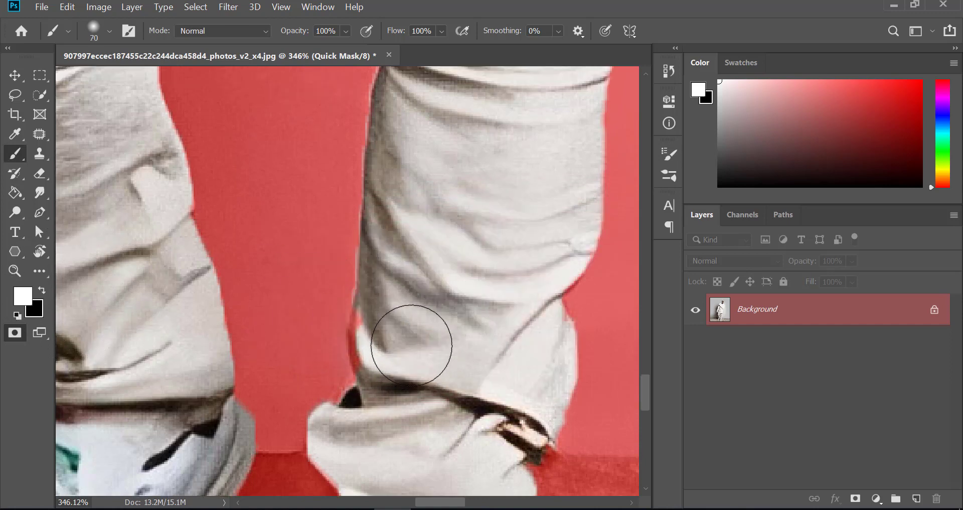
pyautogui.scroll(5, 498, 302)
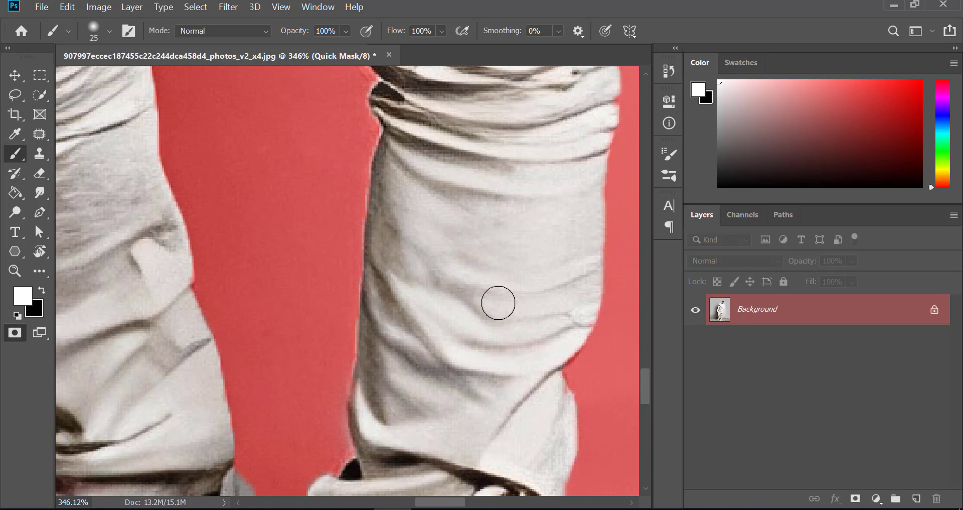
pyautogui.scroll(-3, 498, 302)
pyautogui.scroll(2, 471, 193)
pyautogui.scroll(1, 466, 187)
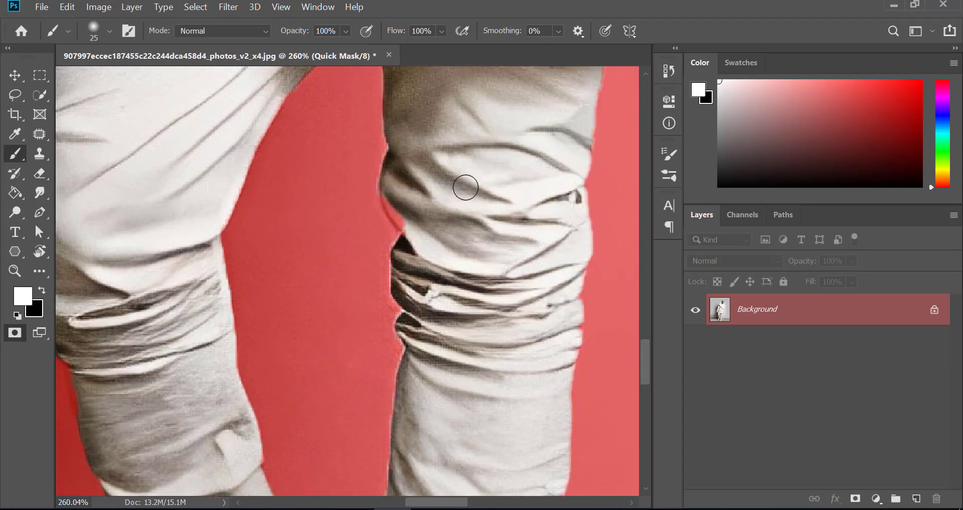
pyautogui.scroll(-2, 465, 187)
pyautogui.scroll(3, 415, 260)
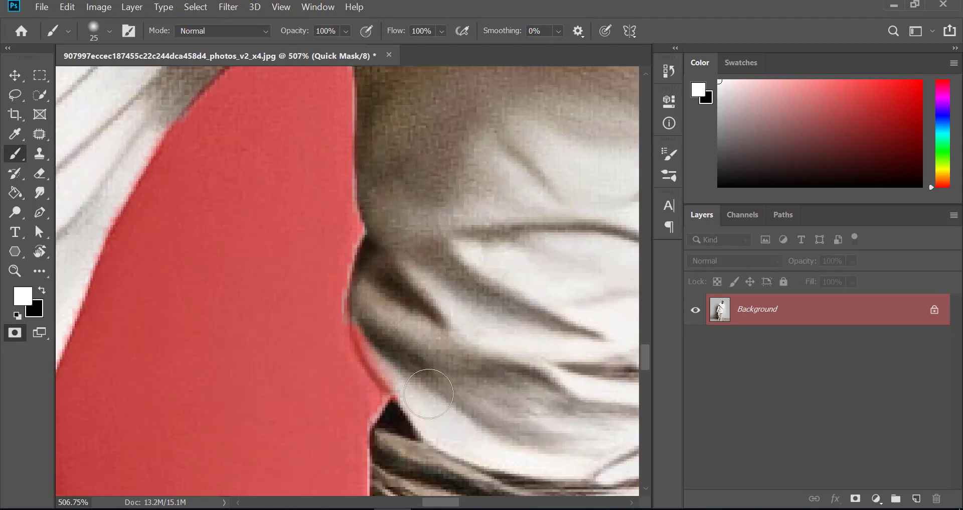
pyautogui.scroll(-2, 449, 252)
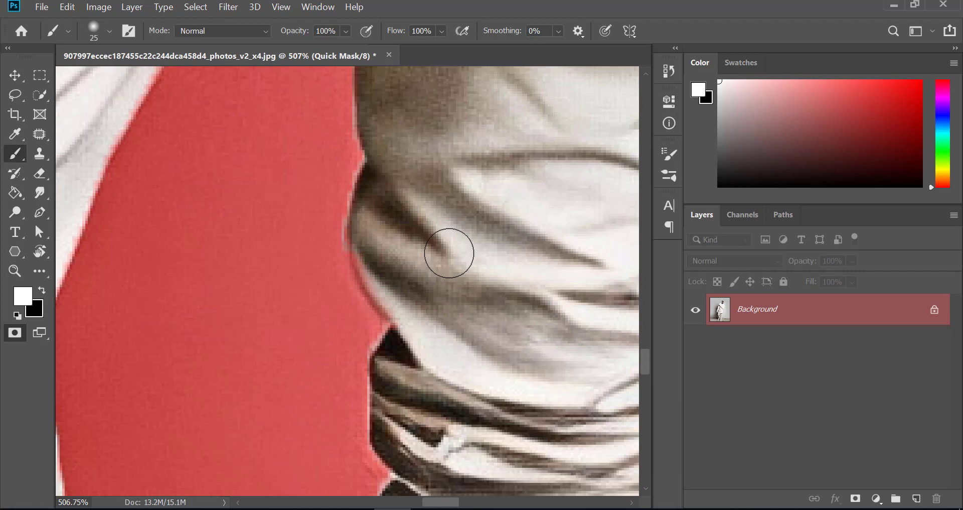
pyautogui.scroll(-6, 448, 253)
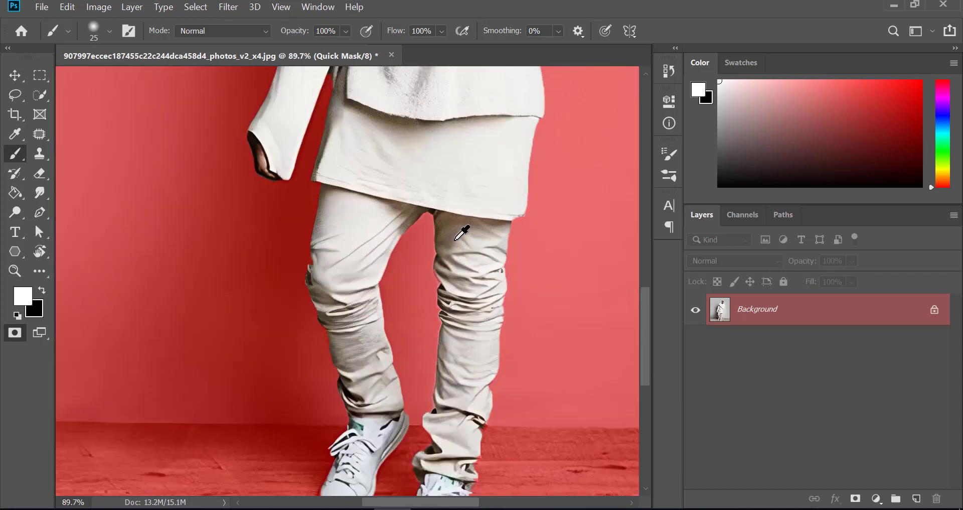
pyautogui.scroll(6, 517, 203)
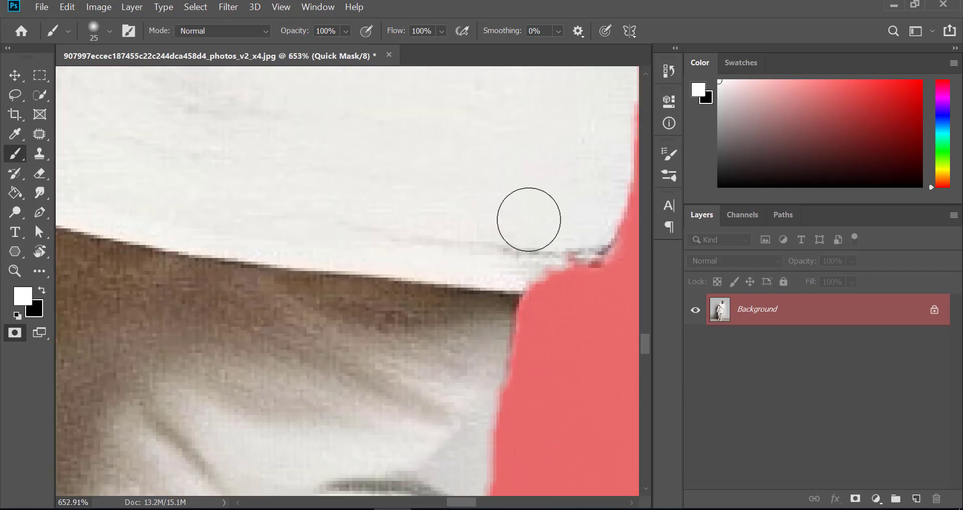
pyautogui.scroll(-3, 467, 209)
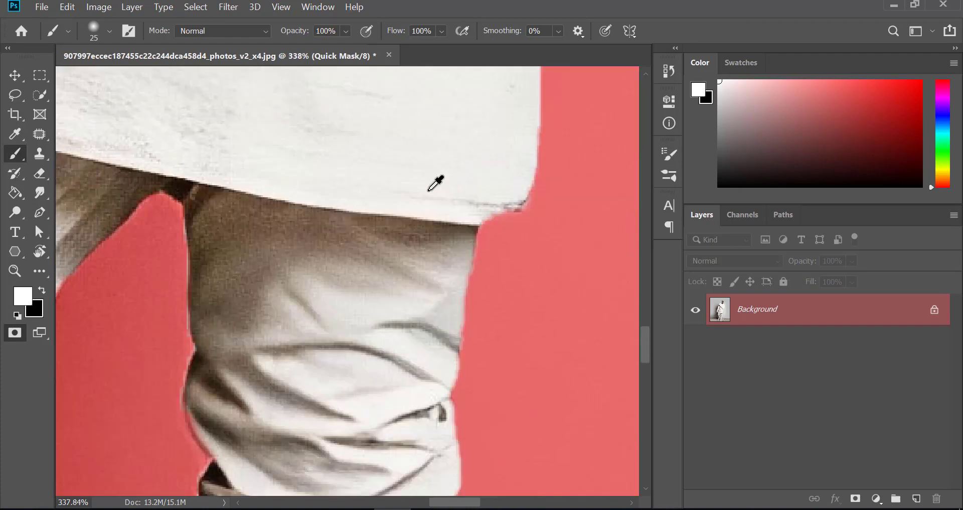
pyautogui.scroll(-8, 401, 178)
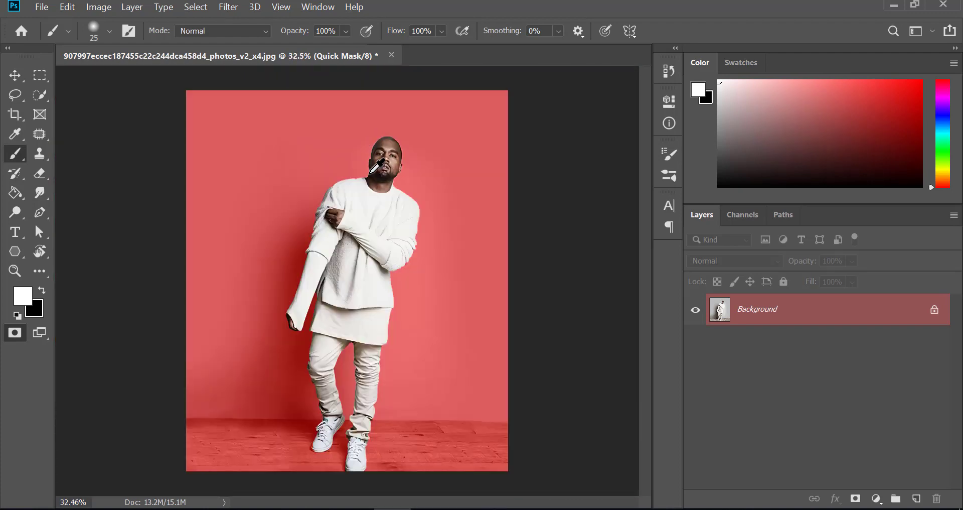
pyautogui.scroll(3, 371, 173)
pyautogui.scroll(-3, 366, 190)
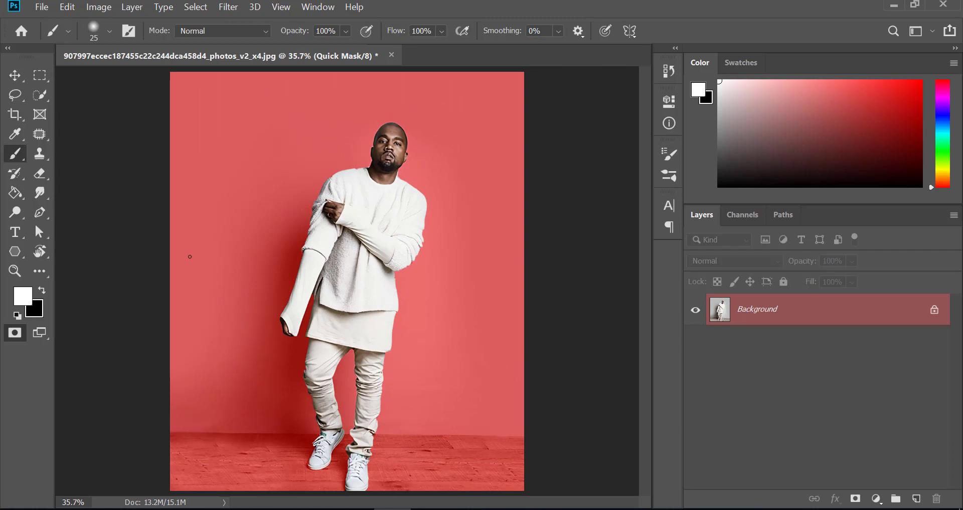
pyautogui.press('x')
pyautogui.press('x')
pyautogui.press('x')
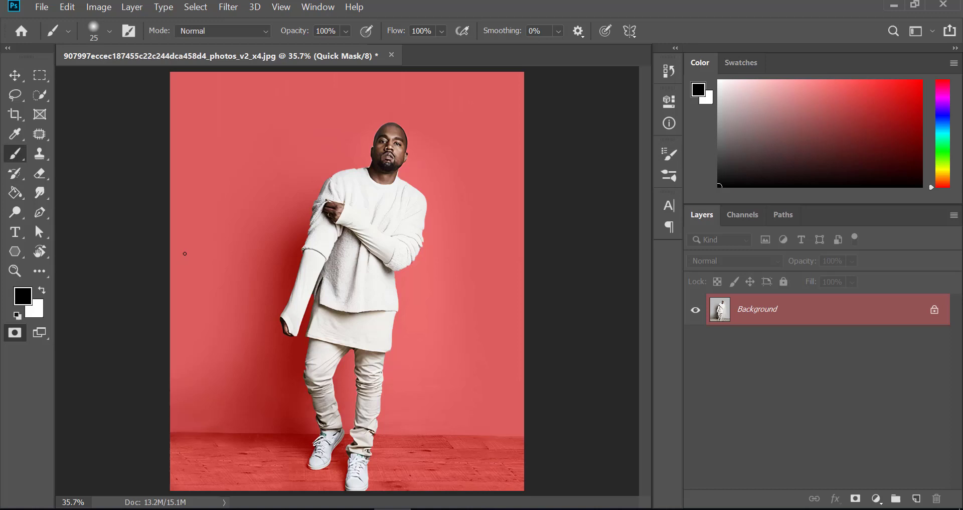
# Exit Quick Mask to restore the man's selection and reselect the Quick Selection tool
pyautogui.press('q')
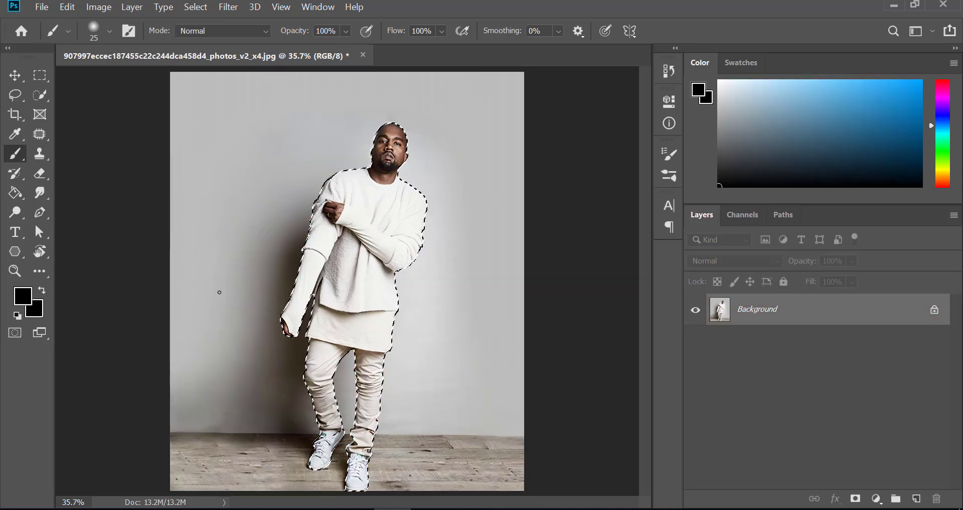
pyautogui.press('space')
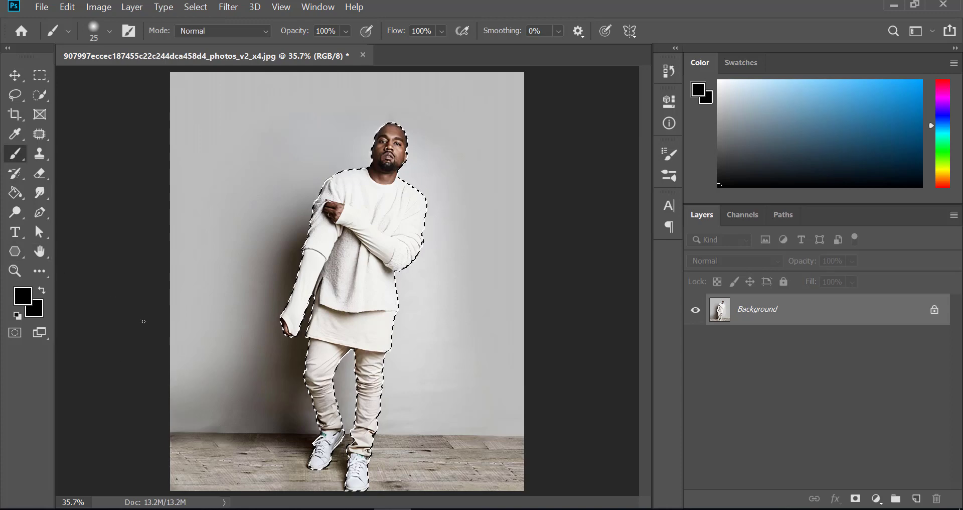
pyautogui.click(40, 99)
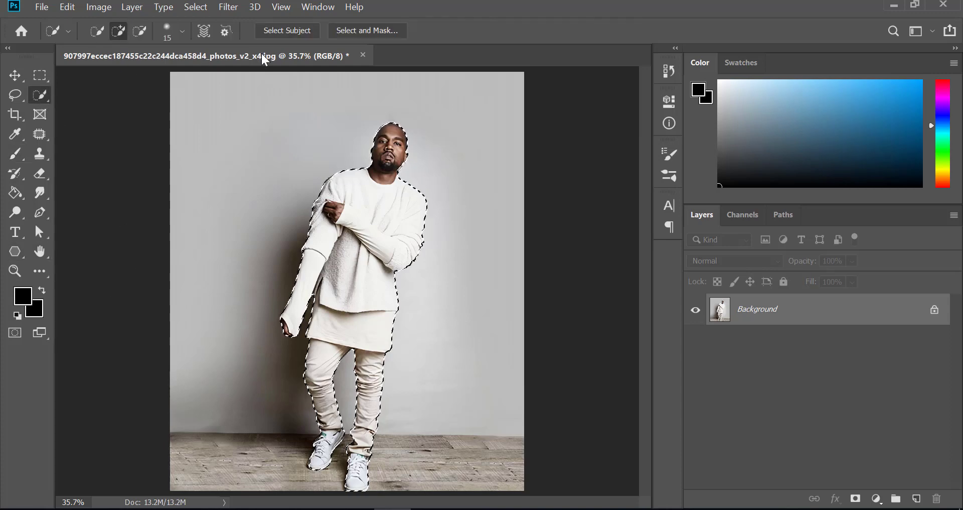
# In Select and Mask, view the man as a Black & White mask and set Smooth to 11
pyautogui.click(375, 25)
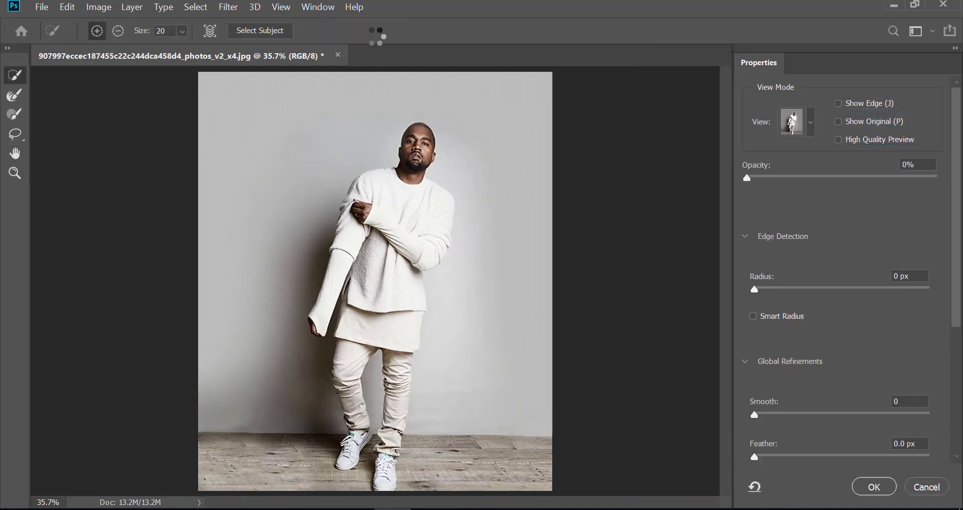
pyautogui.click(811, 122)
pyautogui.click(785, 307)
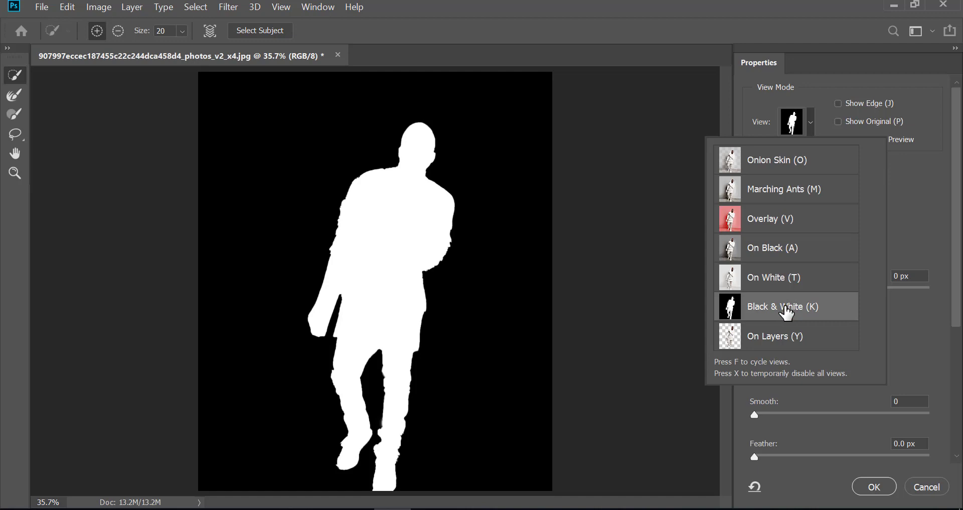
pyautogui.click(787, 307)
pyautogui.scroll(5, 404, 223)
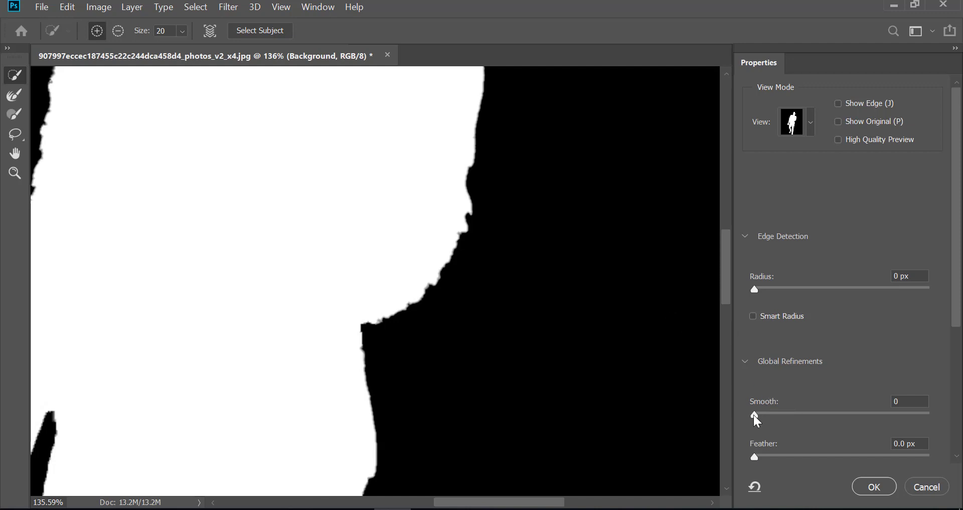
pyautogui.moveTo(753, 414); pyautogui.dragTo(773, 416)
pyautogui.press('alt')
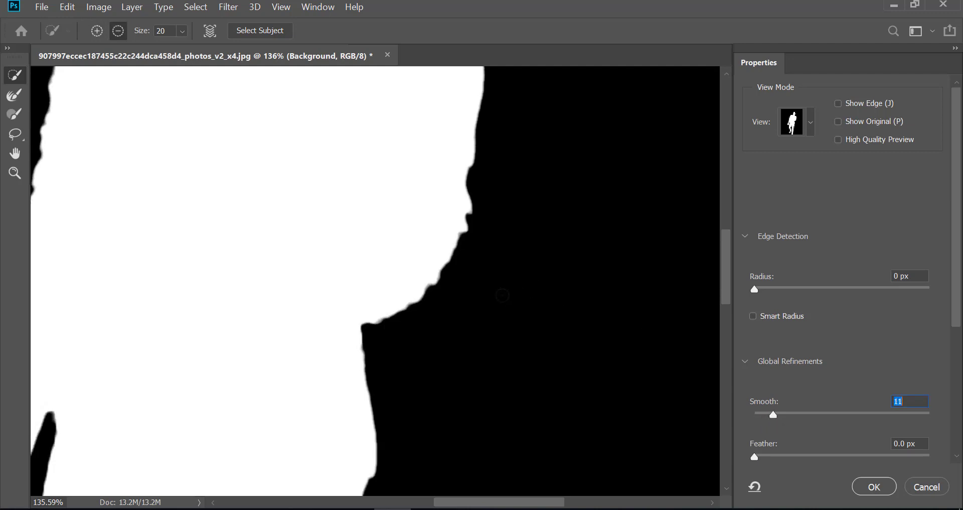
pyautogui.press('alt')
pyautogui.click(14, 172)
pyautogui.scroll(-5, 419, 200)
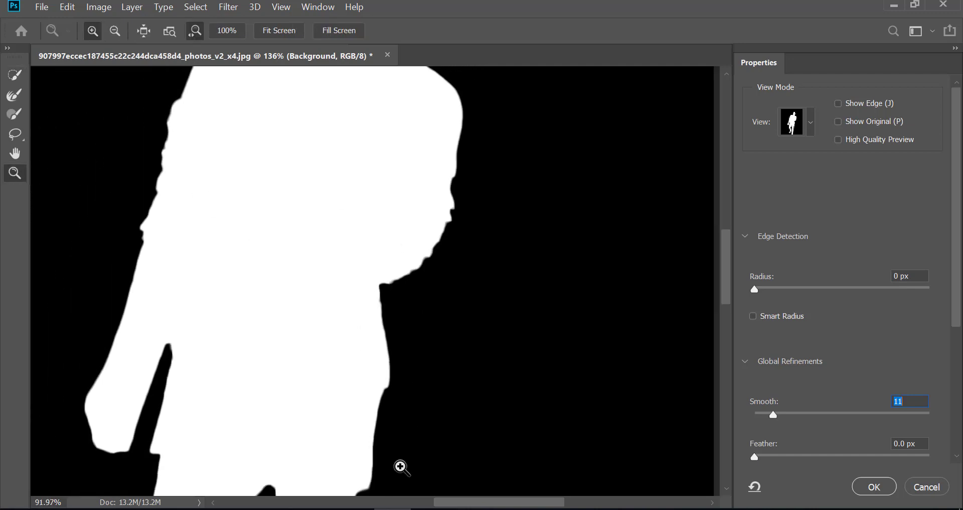
pyautogui.scroll(-1, 392, 346)
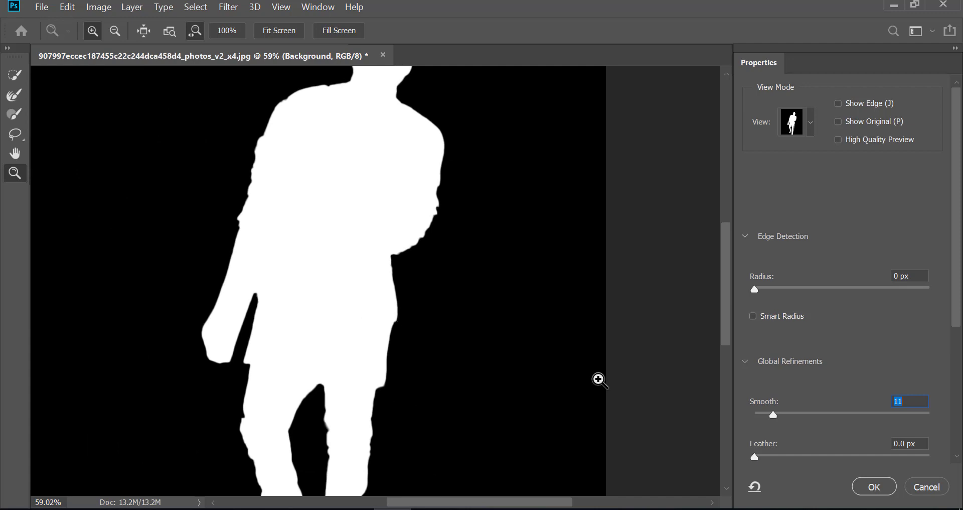
# Confirm the refined selection, fit the photo to the window, and show the fill/adjustment layer list
pyautogui.click(874, 486)
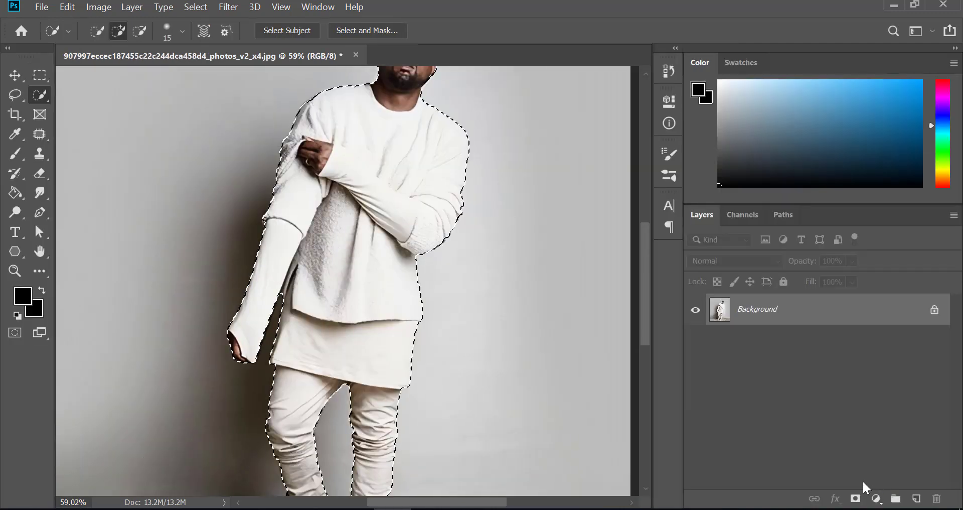
pyautogui.doubleClick(40, 252)
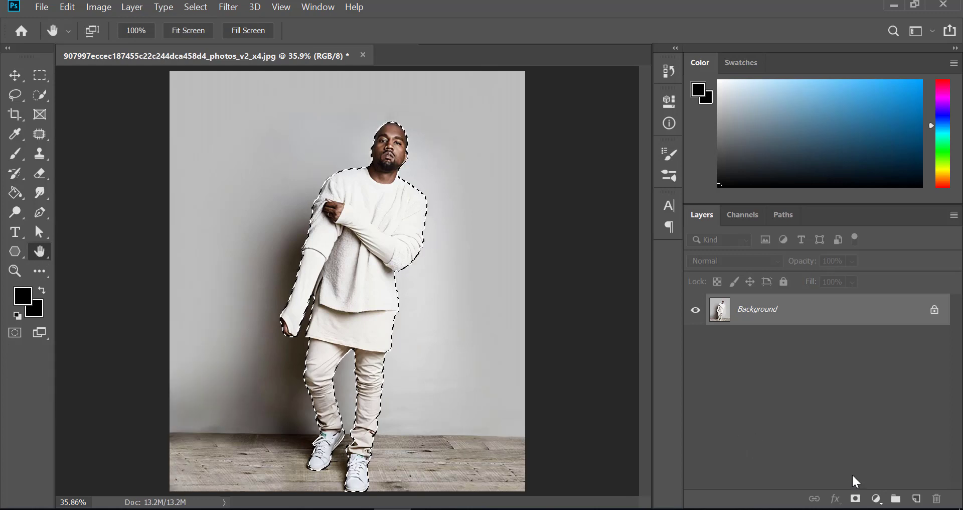
pyautogui.click(877, 499)
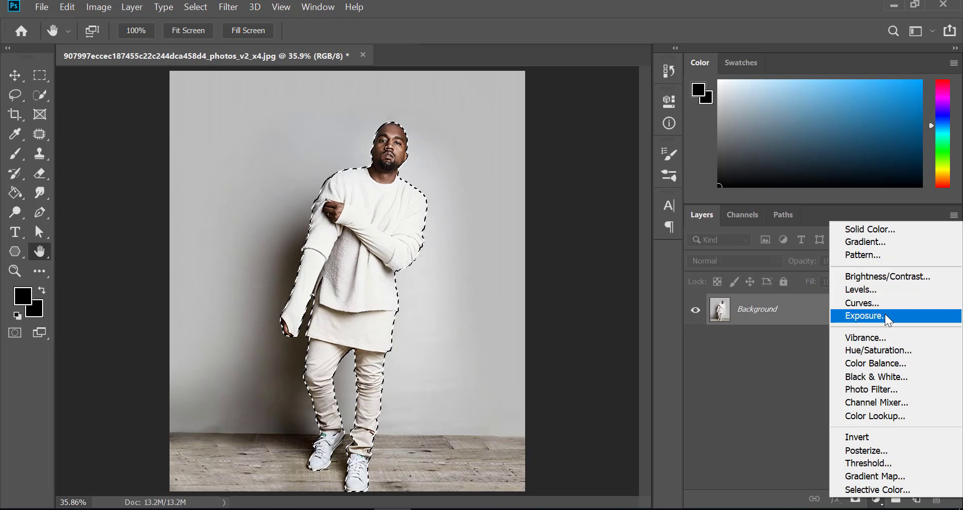
# Add a Solid Color fill layer in cyan 3dc1c9 over the man's selection
pyautogui.click(890, 229)
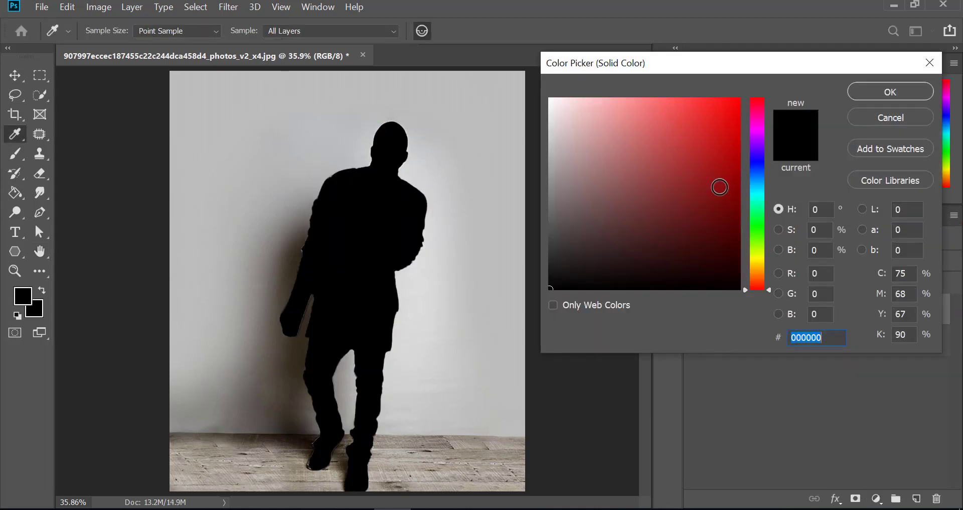
pyautogui.moveTo(754, 215); pyautogui.dragTo(754, 191)
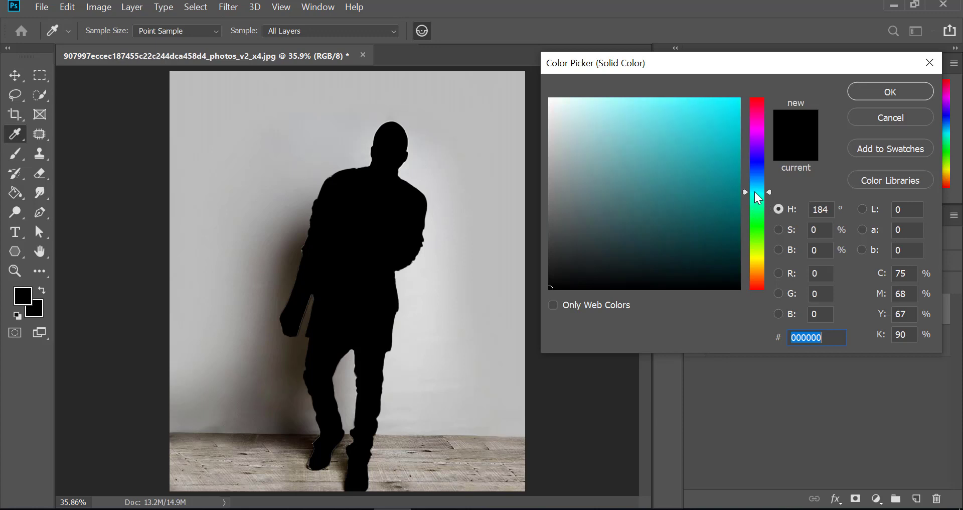
pyautogui.click(693, 170)
pyautogui.moveTo(693, 170); pyautogui.dragTo(683, 138)
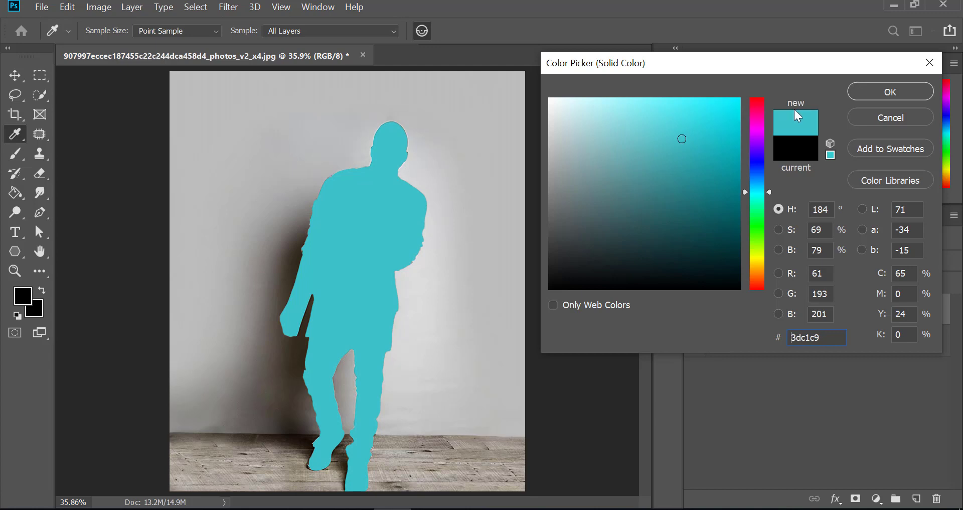
pyautogui.click(883, 95)
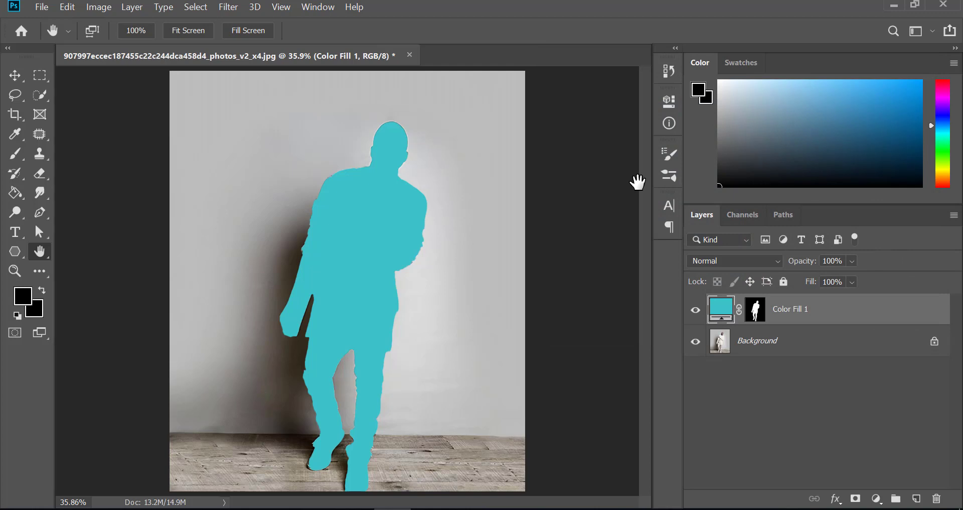
# Invert the Color Fill 1 layer mask with Ctrl+I so turquoise covers the background
pyautogui.click(755, 309)
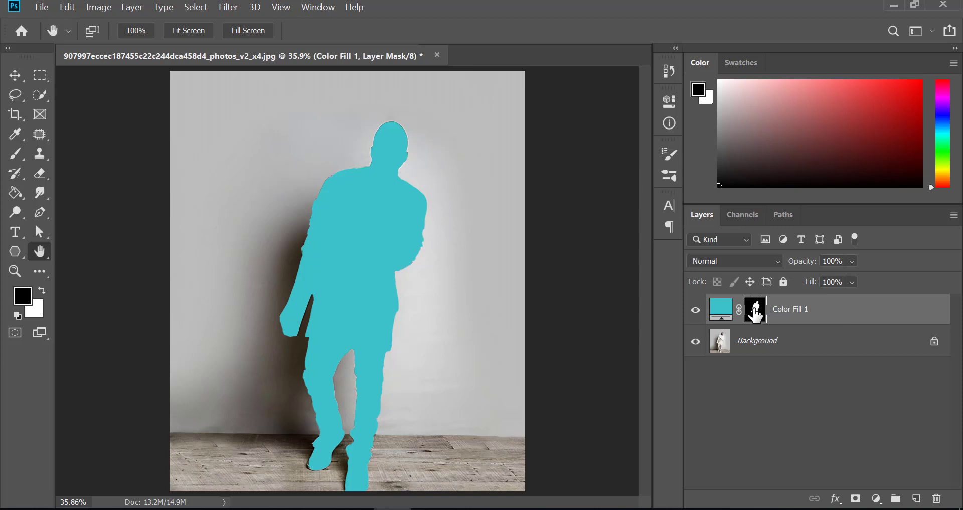
pyautogui.hotkey('ctrl', 'i')
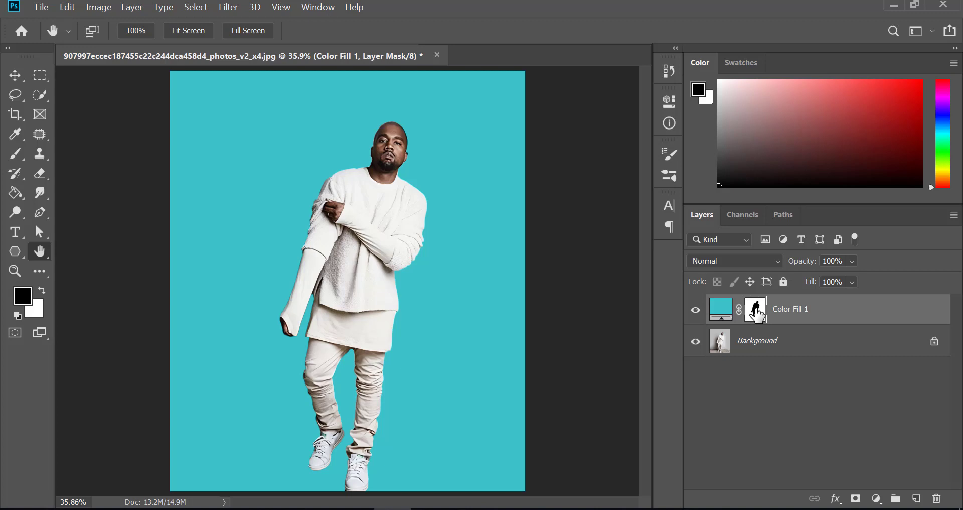
# Set the Color Fill 1 layer's blend mode to Multiply
pyautogui.click(772, 260)
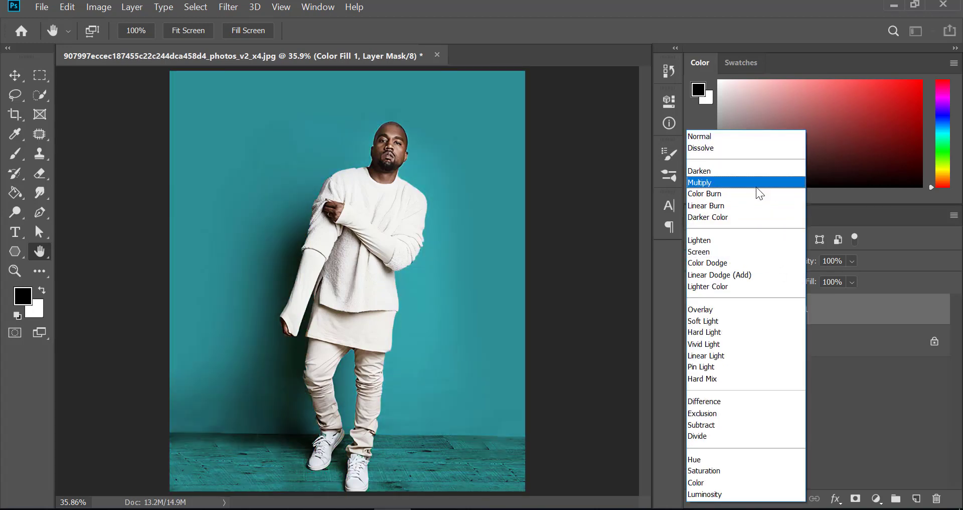
pyautogui.click(757, 184)
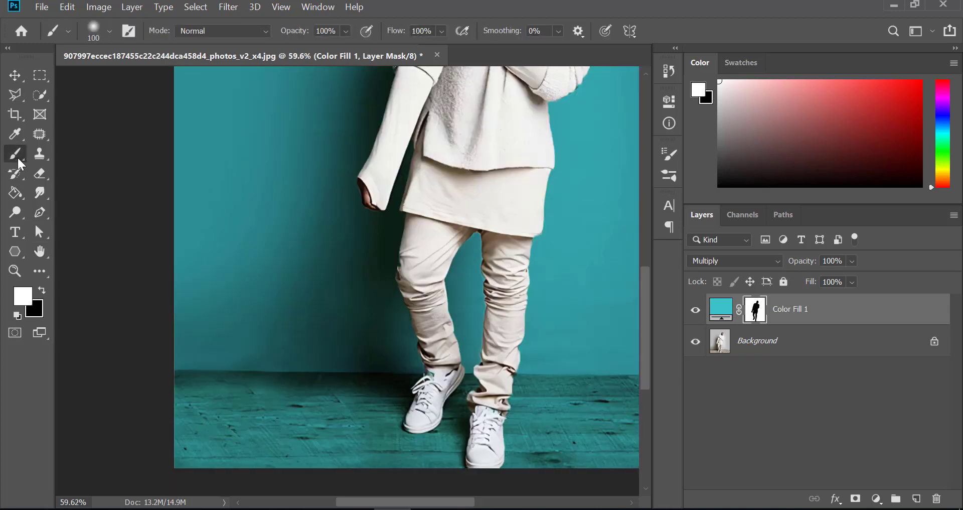
# Outline the floor strip with the Polygonal Lasso tool
pyautogui.click(11, 98)
pyautogui.click(70, 109)
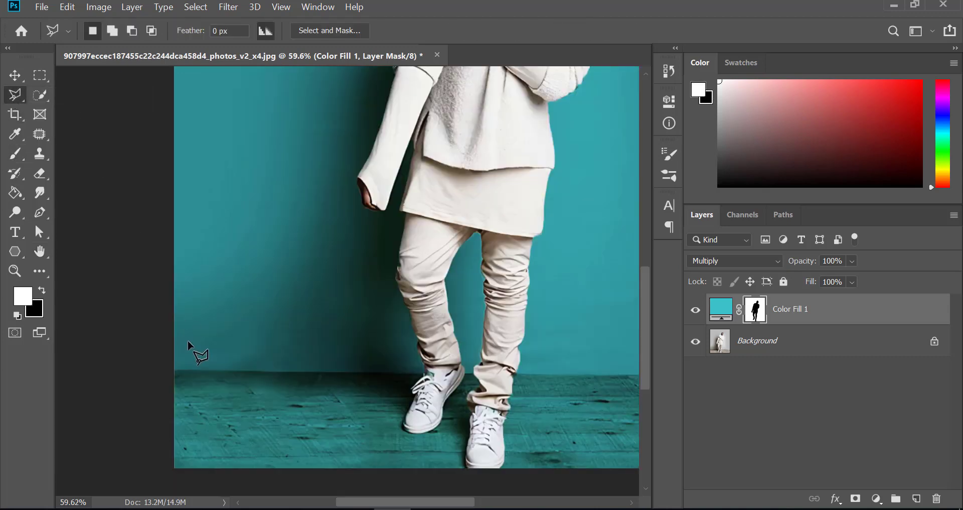
pyautogui.click(175, 371)
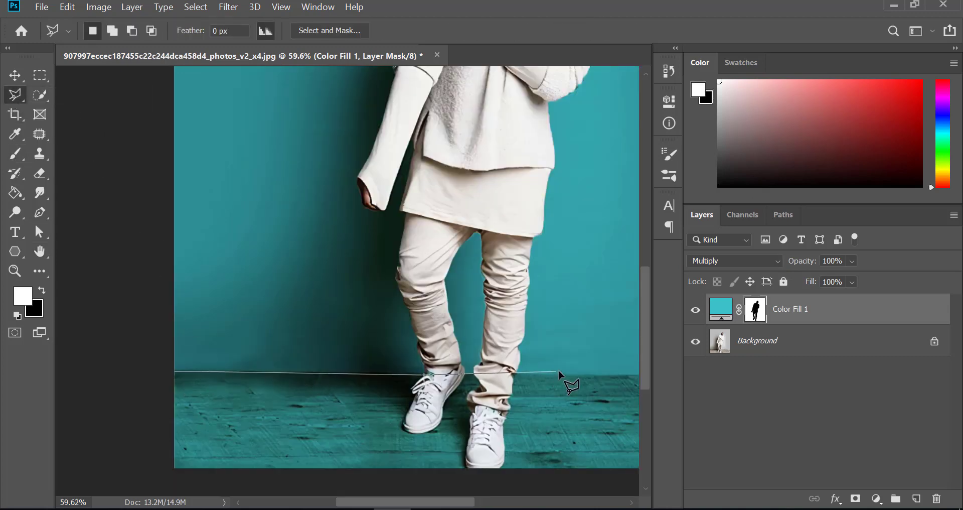
pyautogui.click(530, 375)
pyautogui.moveTo(563, 356)
pyautogui.mouseDown()
pyautogui.moveTo(316, 345)
pyautogui.moveTo(331, 365)
pyautogui.mouseUp()
pyautogui.click(333, 364)
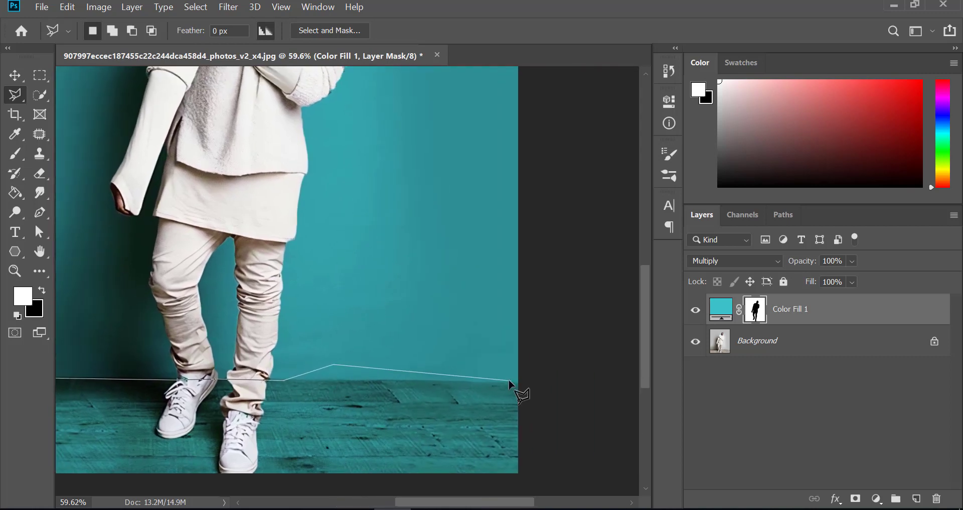
pyautogui.click(520, 381)
pyautogui.click(526, 483)
pyautogui.moveTo(369, 416); pyautogui.dragTo(545, 349)
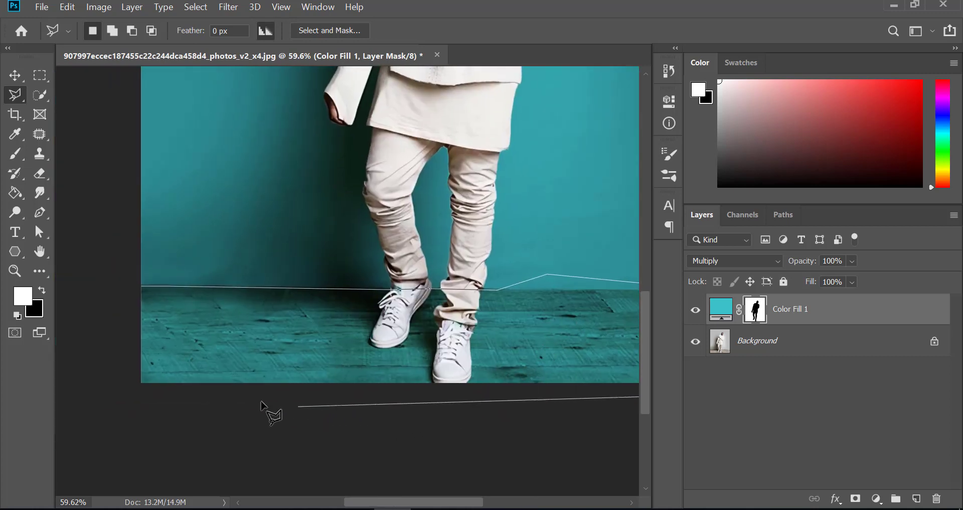
pyautogui.click(116, 400)
pyautogui.click(124, 298)
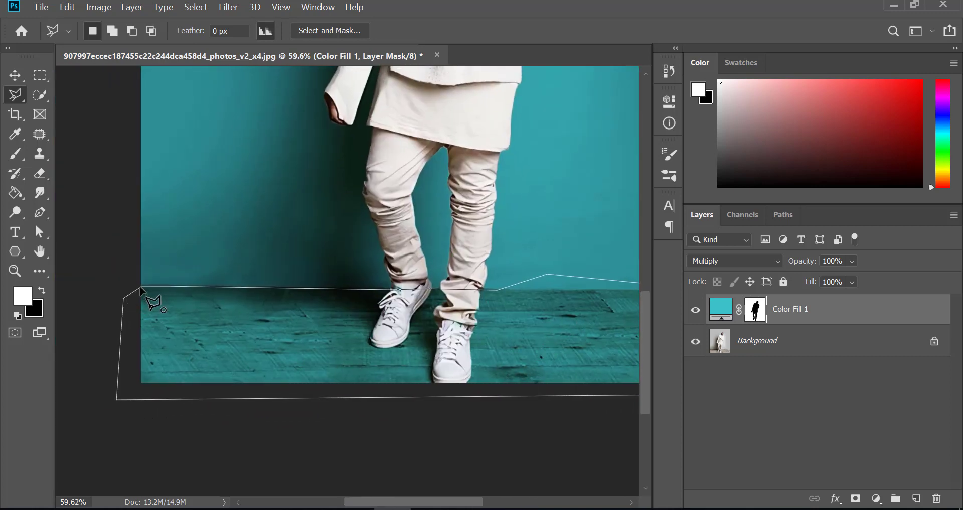
pyautogui.click(141, 286)
pyautogui.scroll(2, 559, 273)
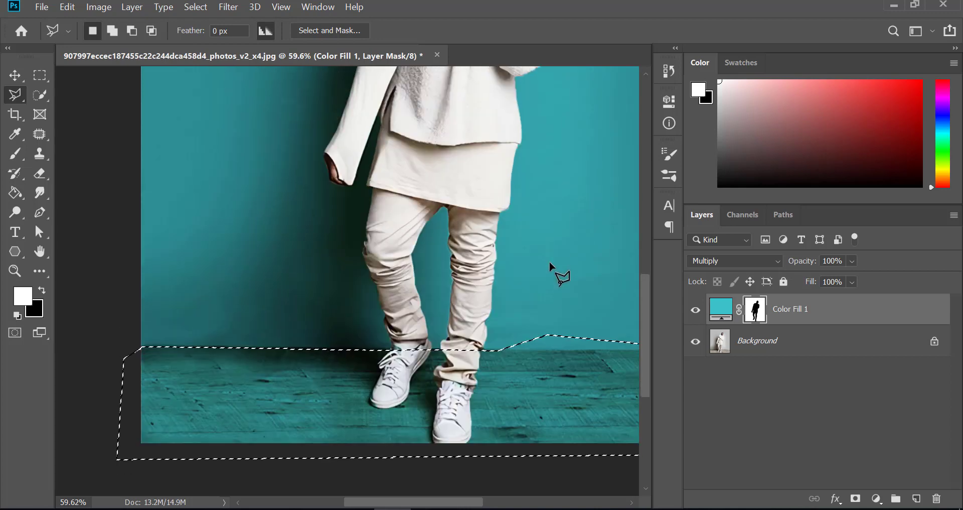
pyautogui.scroll(-2, 555, 273)
pyautogui.moveTo(550, 271); pyautogui.dragTo(398, 318)
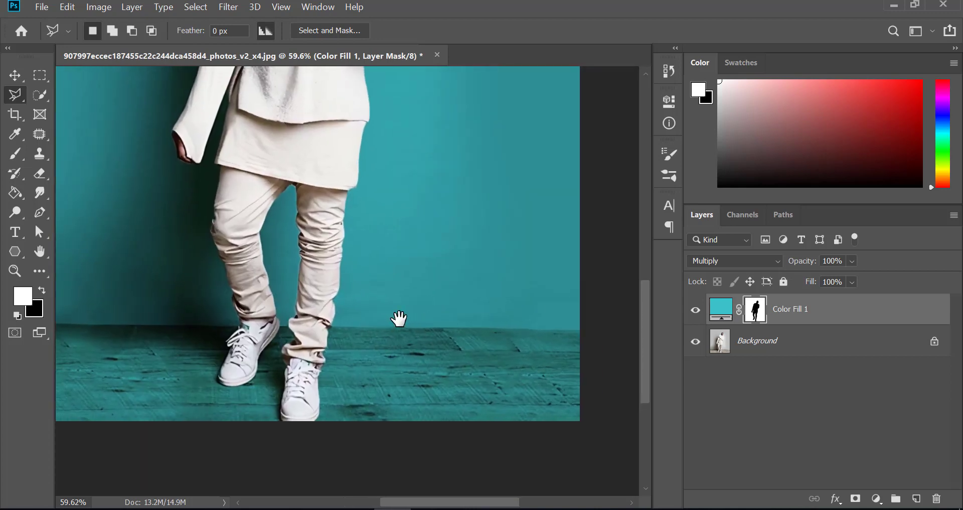
# Subtract the wall area above the floor line from the lasso selection
pyautogui.keyDown('alt'); pyautogui.click(372, 327); pyautogui.keyUp('alt')
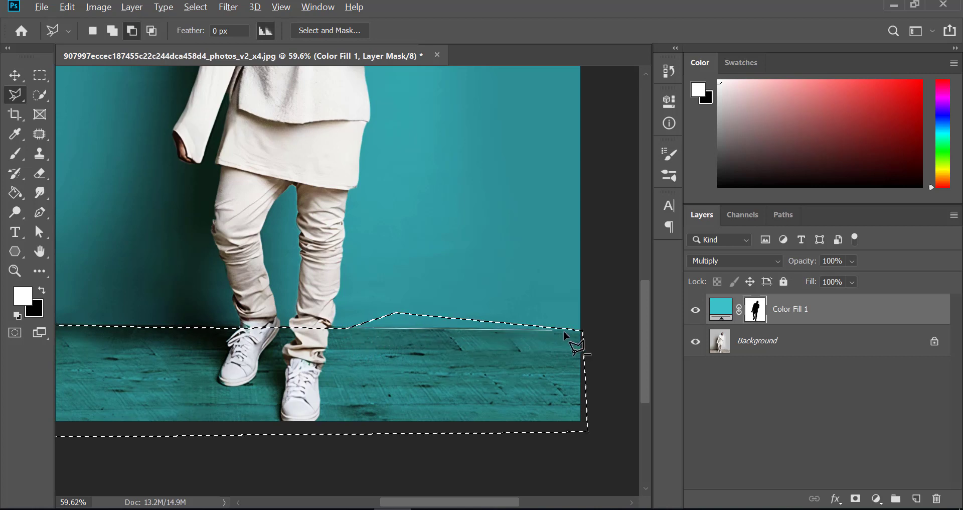
pyautogui.click(585, 331)
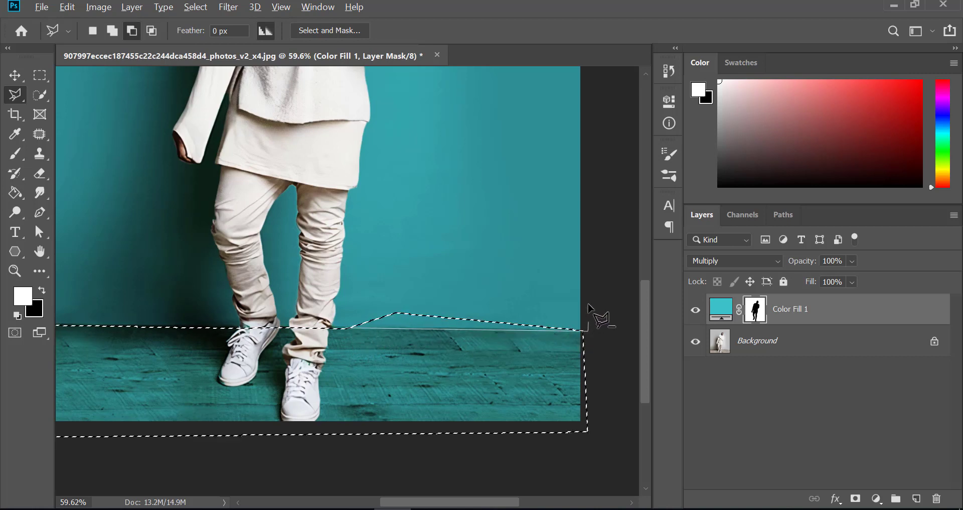
pyautogui.click(588, 298)
pyautogui.click(467, 294)
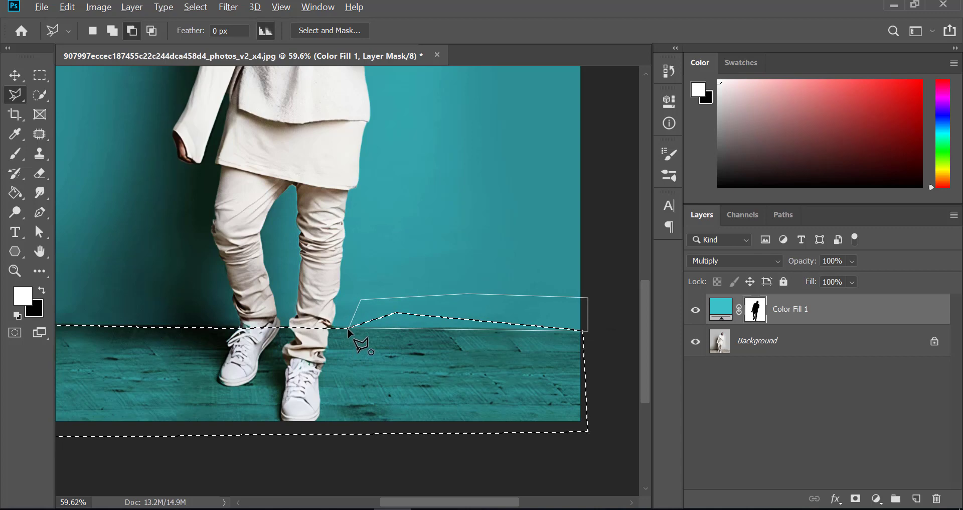
pyautogui.click(348, 329)
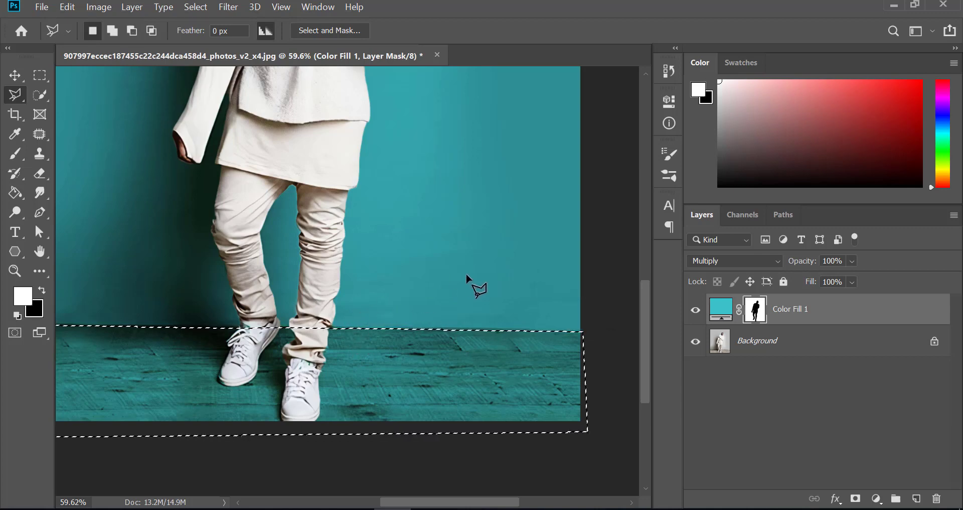
pyautogui.scroll(-2, 285, 327)
pyautogui.scroll(2, 285, 327)
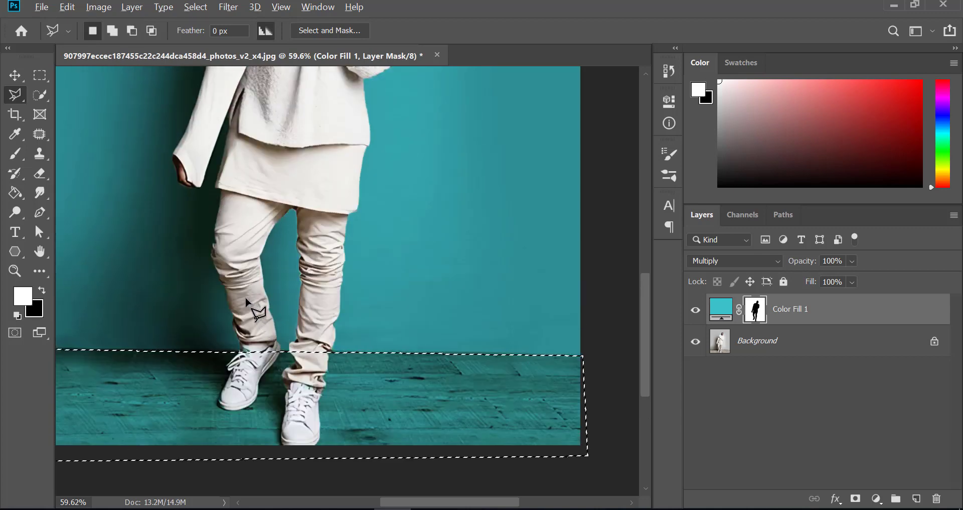
pyautogui.keyDown('alt'); pyautogui.scroll(-2, 243, 301); pyautogui.keyUp('alt')
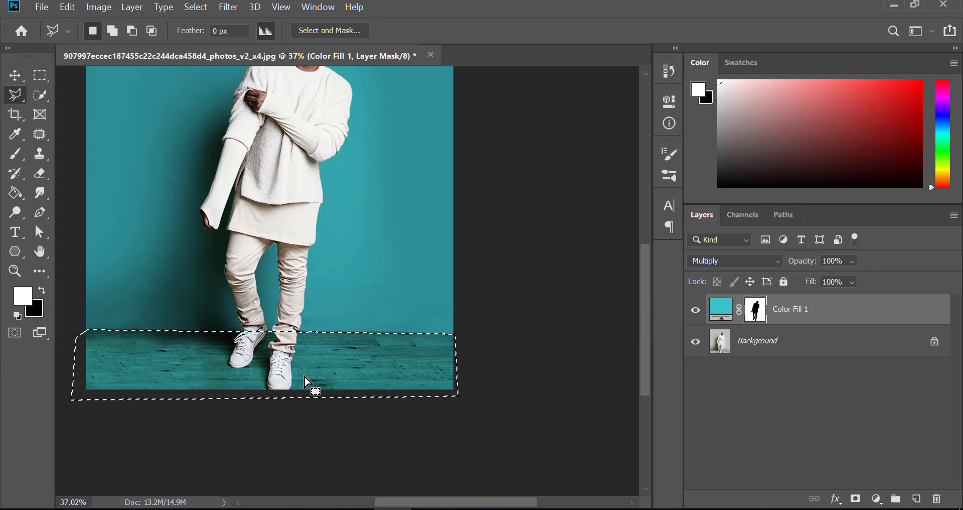
pyautogui.click(70, 7)
pyautogui.click(113, 222)
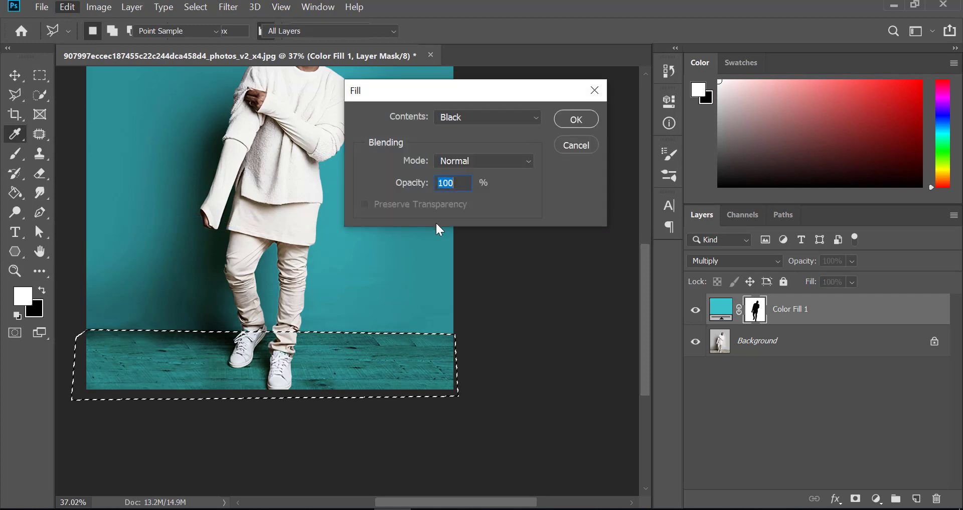
pyautogui.click(534, 117)
pyautogui.click(484, 235)
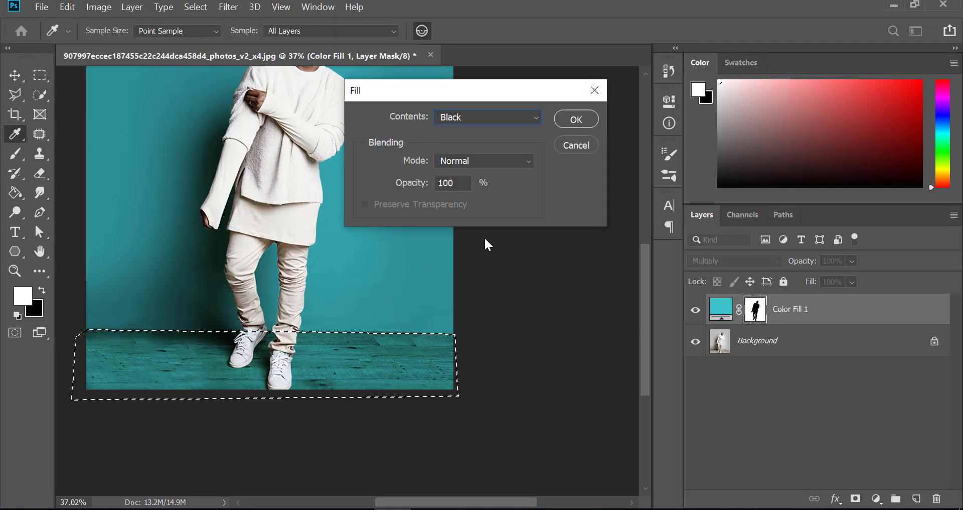
pyautogui.click(595, 90)
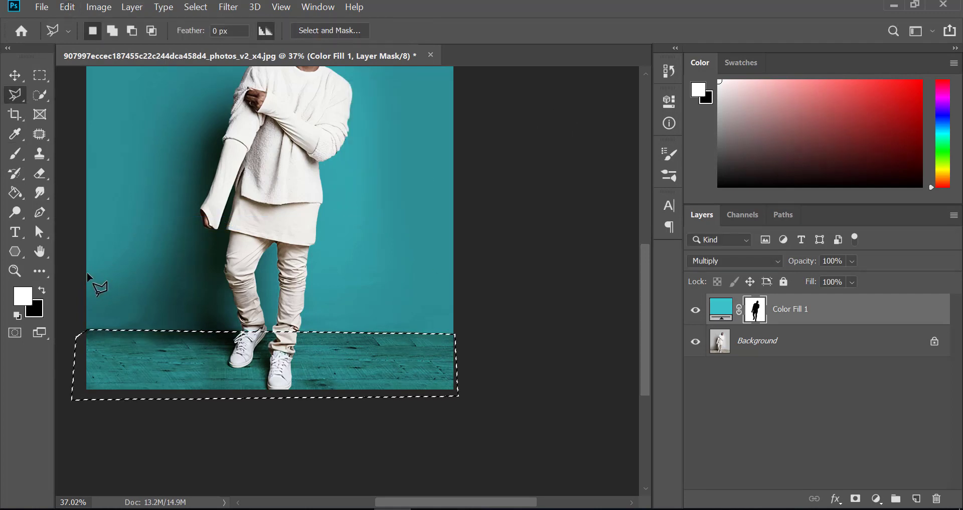
# Paint black over the floor on the Color Fill 1 mask with an enlarged brush, then deselect
pyautogui.click(13, 153)
pyautogui.press('x')
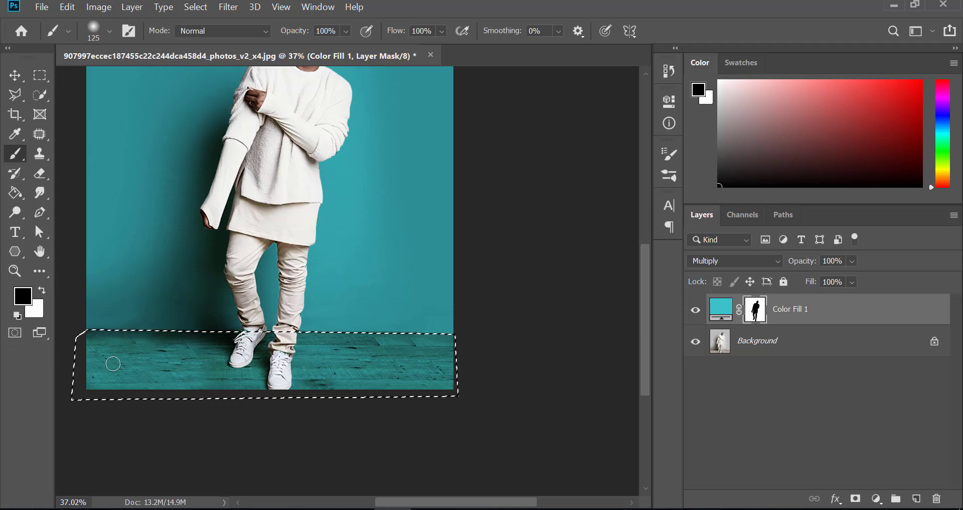
pyautogui.press(']')
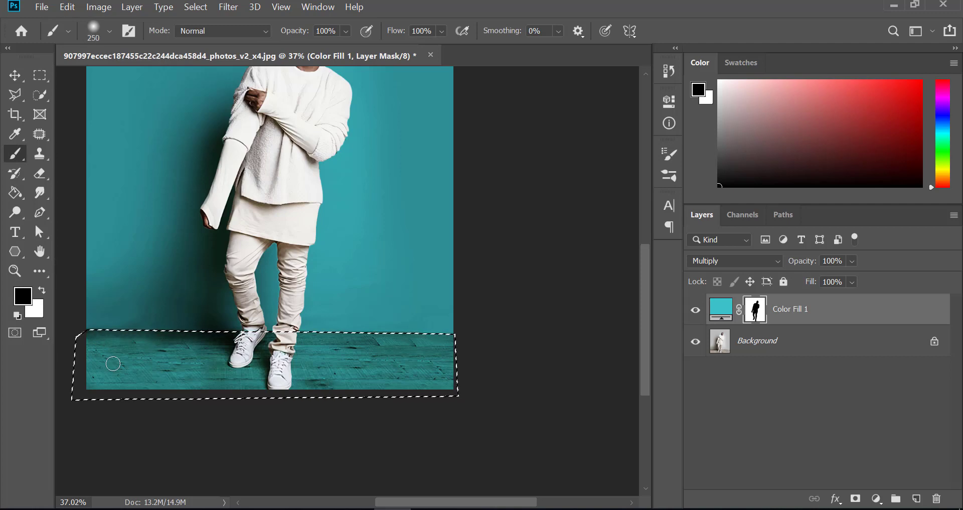
pyautogui.moveTo(115, 362); pyautogui.dragTo(89, 400)
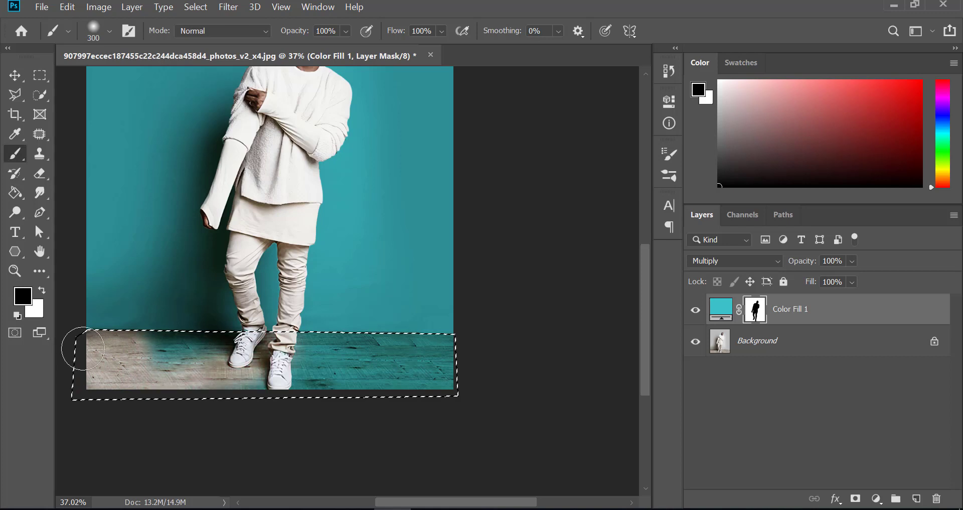
pyautogui.moveTo(83, 348); pyautogui.dragTo(563, 344)
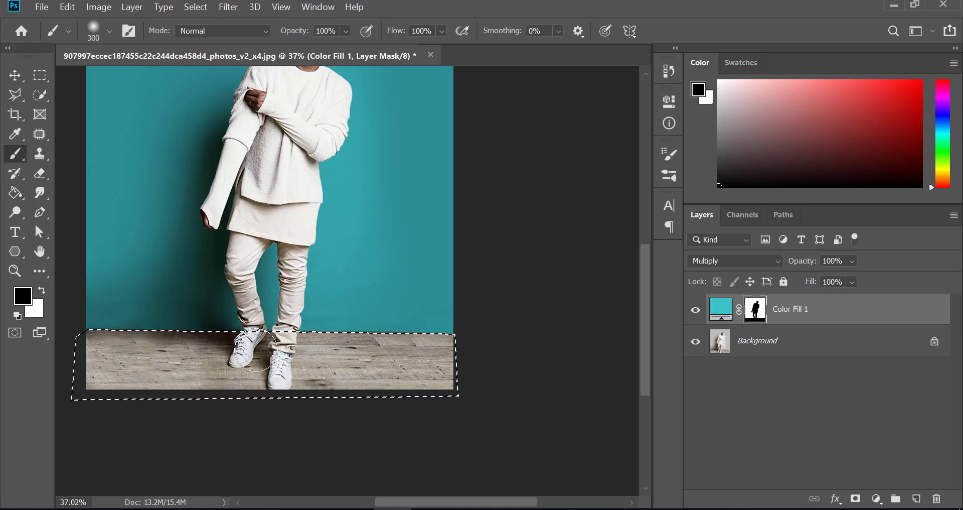
pyautogui.scroll(-3, 255, 350)
pyautogui.scroll(2, 255, 349)
pyautogui.scroll(-1, 266, 346)
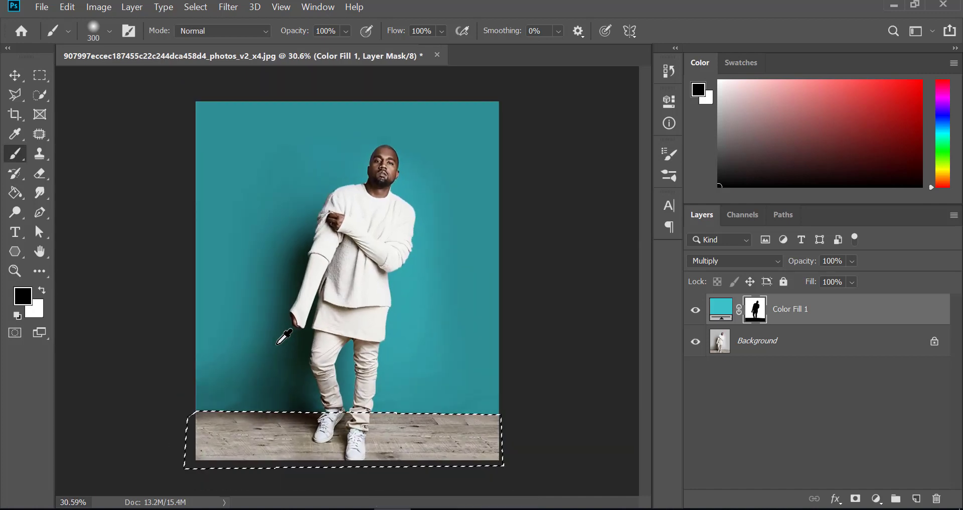
pyautogui.hotkey('ctrl', 'd')
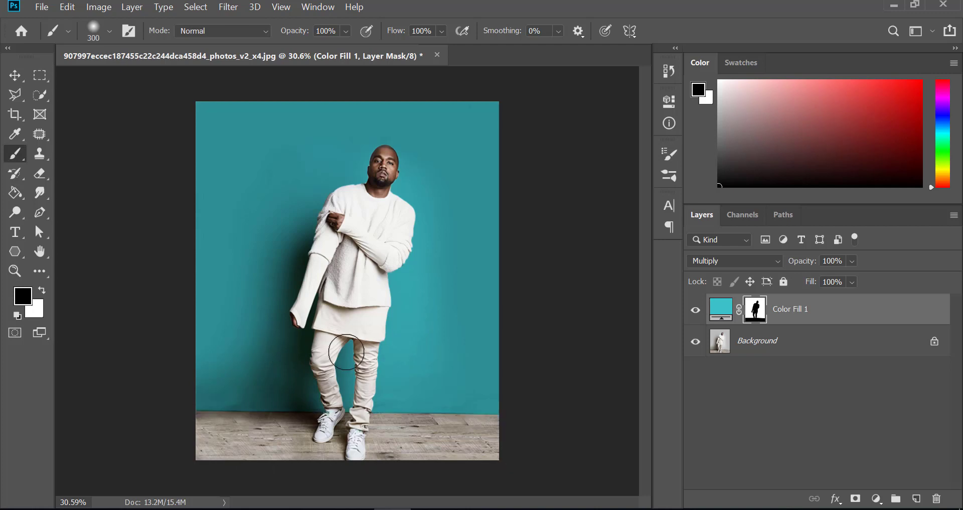
# Paint black on the mask between the man's legs to remove the teal tint there
pyautogui.click(347, 351)
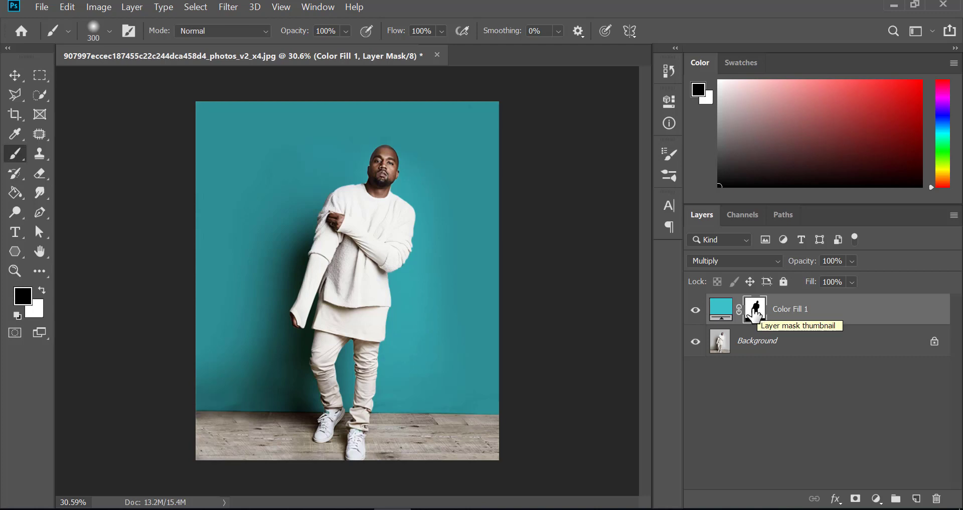
pyautogui.click(875, 498)
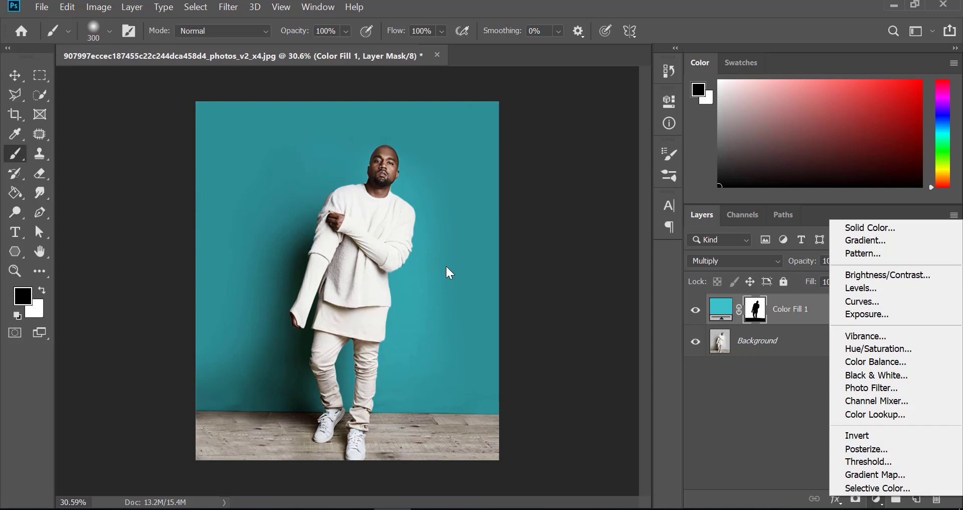
# Change Color Fill 1's colour to the lighter blue #4fb6d0
pyautogui.click(759, 366)
pyautogui.doubleClick(727, 313)
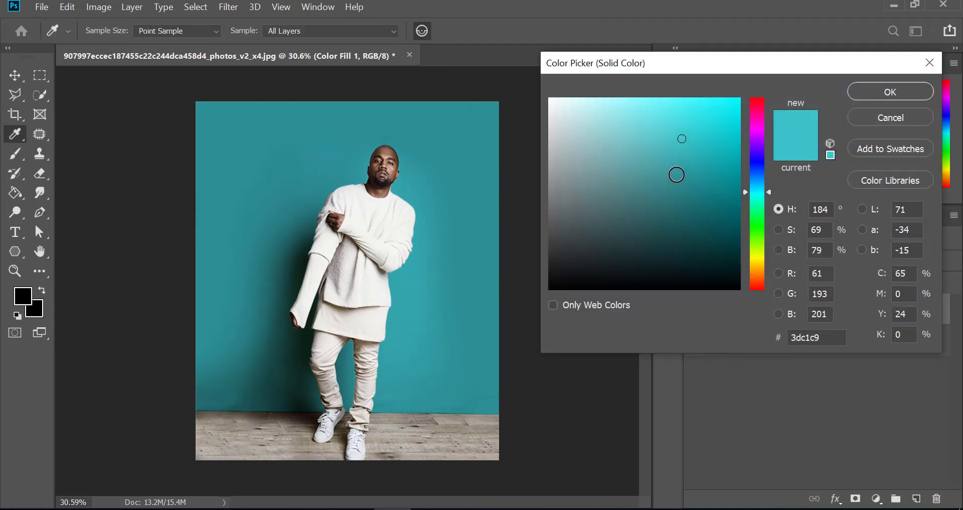
pyautogui.moveTo(676, 175)
pyautogui.mouseDown()
pyautogui.moveTo(688, 215)
pyautogui.moveTo(670, 139)
pyautogui.moveTo(686, 153)
pyautogui.moveTo(642, 100)
pyautogui.moveTo(679, 260)
pyautogui.moveTo(711, 203)
pyautogui.moveTo(668, 133)
pyautogui.mouseUp()
pyautogui.moveTo(757, 190)
pyautogui.mouseDown()
pyautogui.moveTo(757, 108)
pyautogui.moveTo(754, 270)
pyautogui.moveTo(757, 186)
pyautogui.mouseUp()
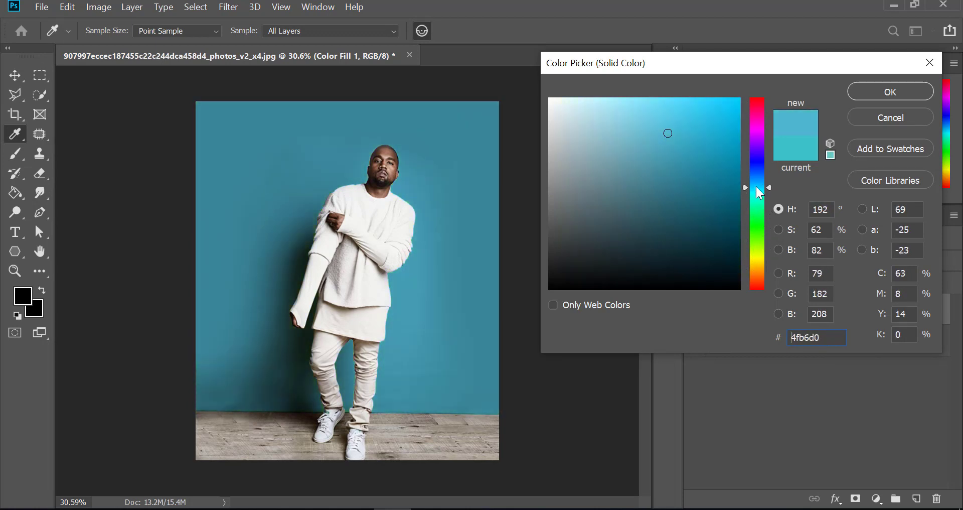
pyautogui.click(879, 93)
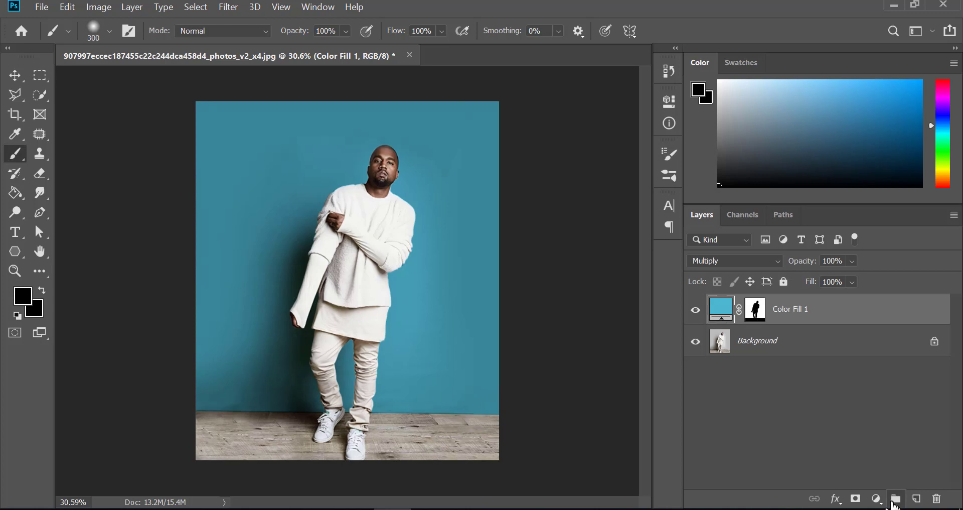
# Create a 'Color Change' group, move Color Fill 1 into it, and move the silhouette mask onto the group
pyautogui.click(895, 498)
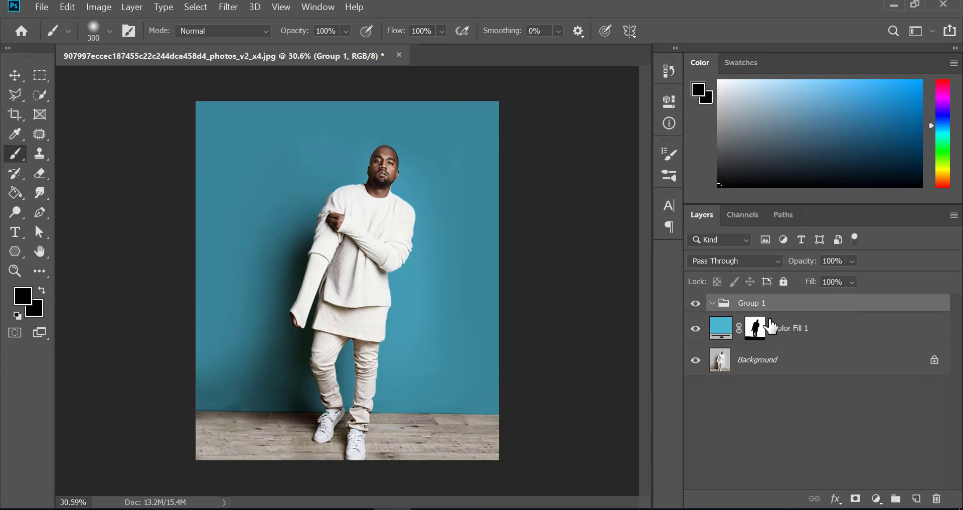
pyautogui.doubleClick(758, 302)
pyautogui.write('Color Change')
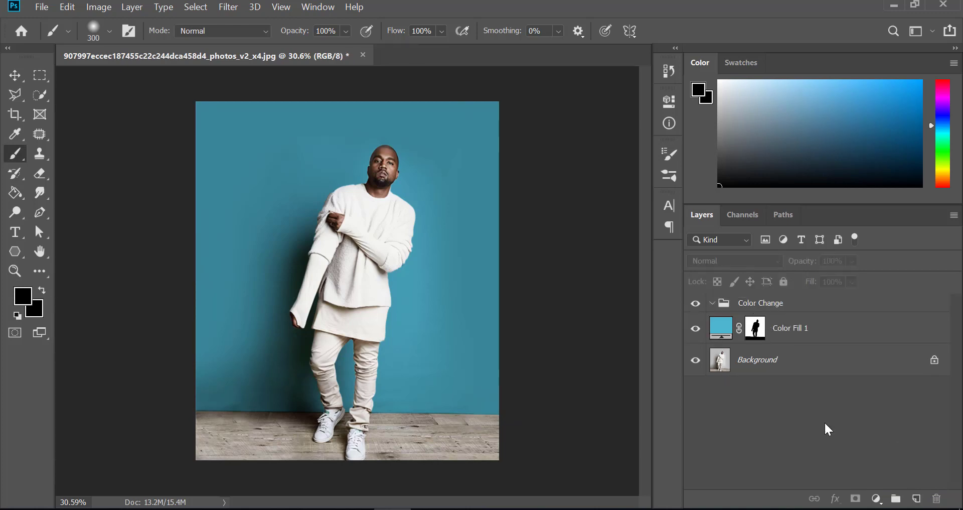
pyautogui.click(823, 421)
pyautogui.moveTo(721, 334); pyautogui.dragTo(719, 307)
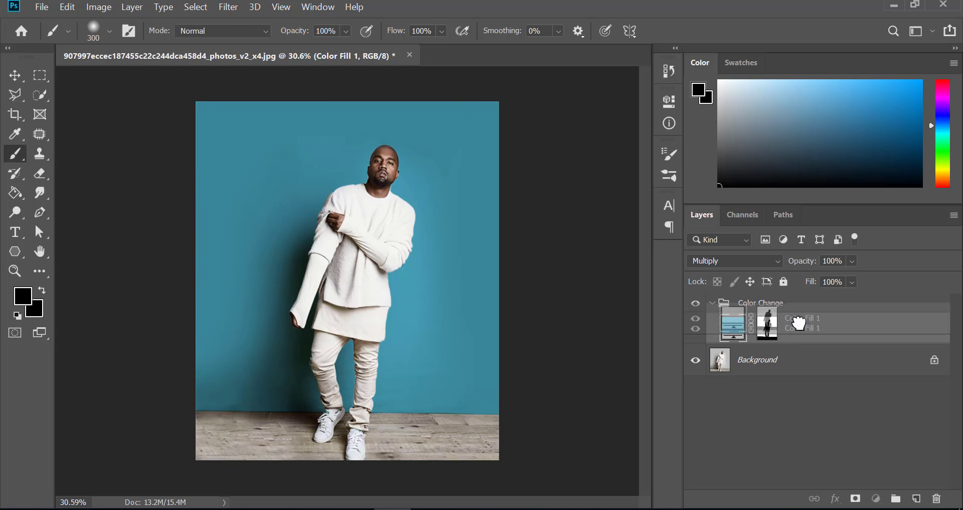
pyautogui.moveTo(760, 325); pyautogui.dragTo(744, 306)
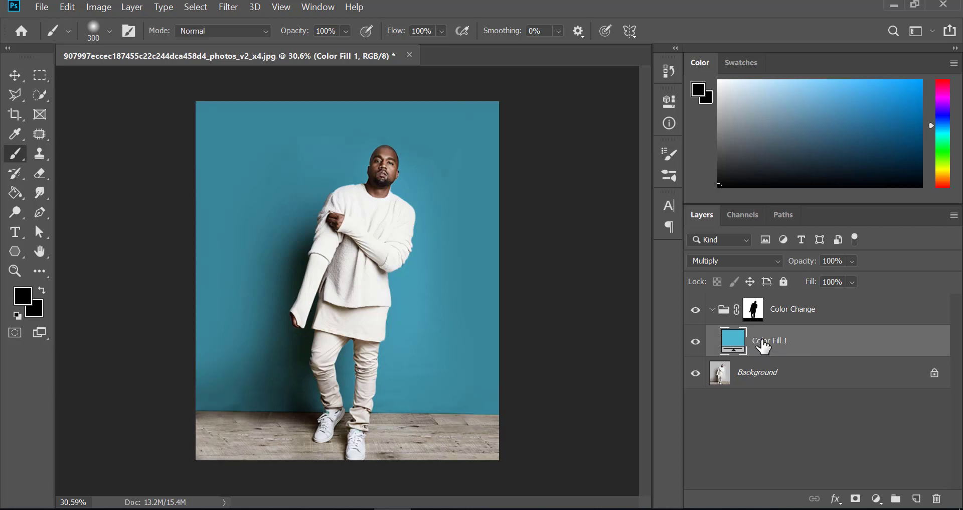
# Add a Levels 1 adjustment layer beneath Color Fill 1 and delete its layer mask
pyautogui.click(877, 498)
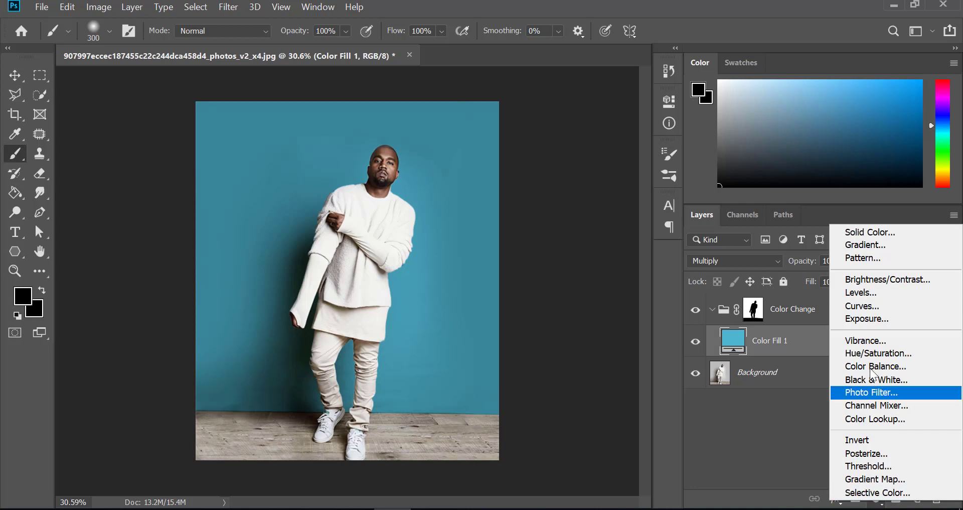
pyautogui.click(888, 293)
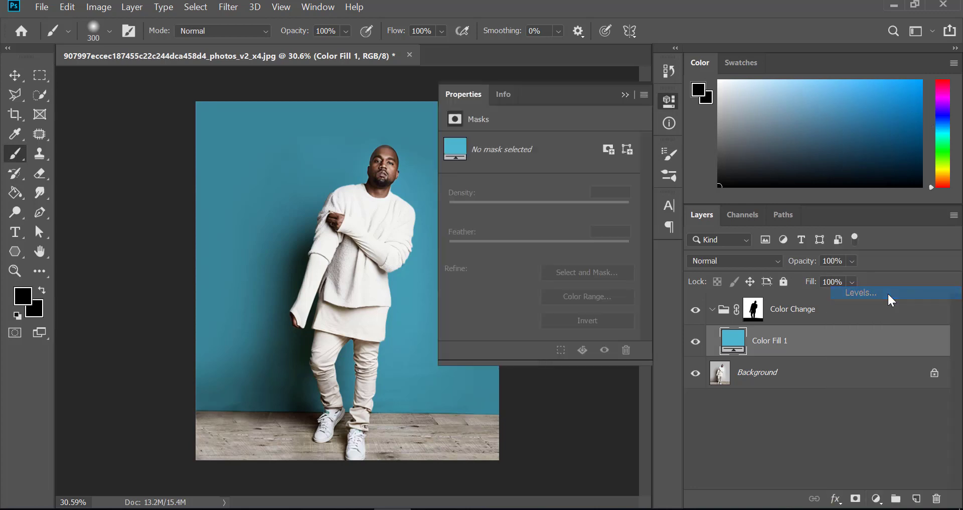
pyautogui.moveTo(791, 382); pyautogui.dragTo(795, 337)
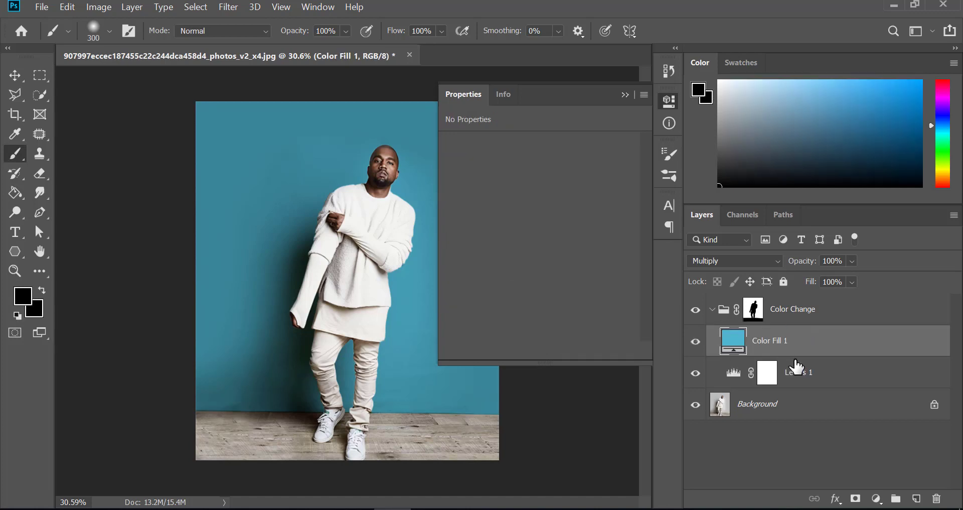
pyautogui.click(785, 383)
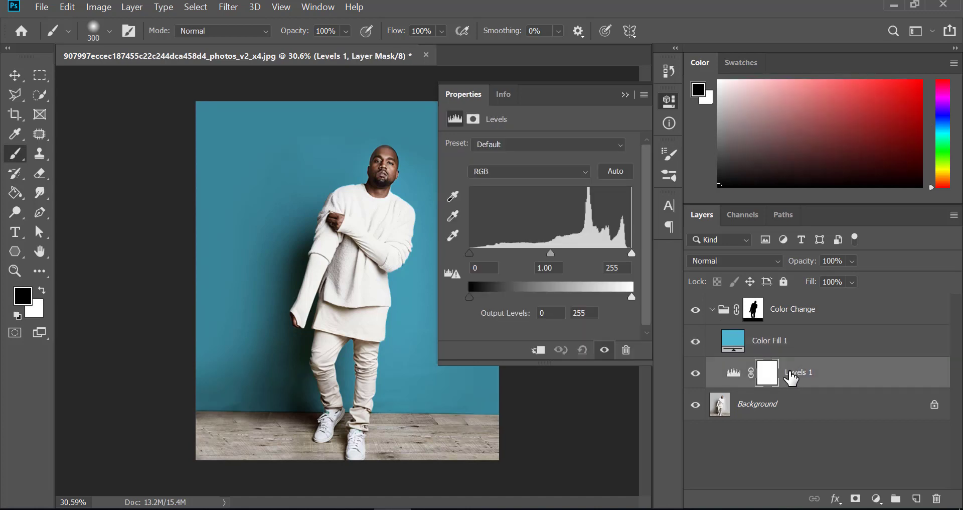
pyautogui.rightClick(763, 375)
pyautogui.click(798, 259)
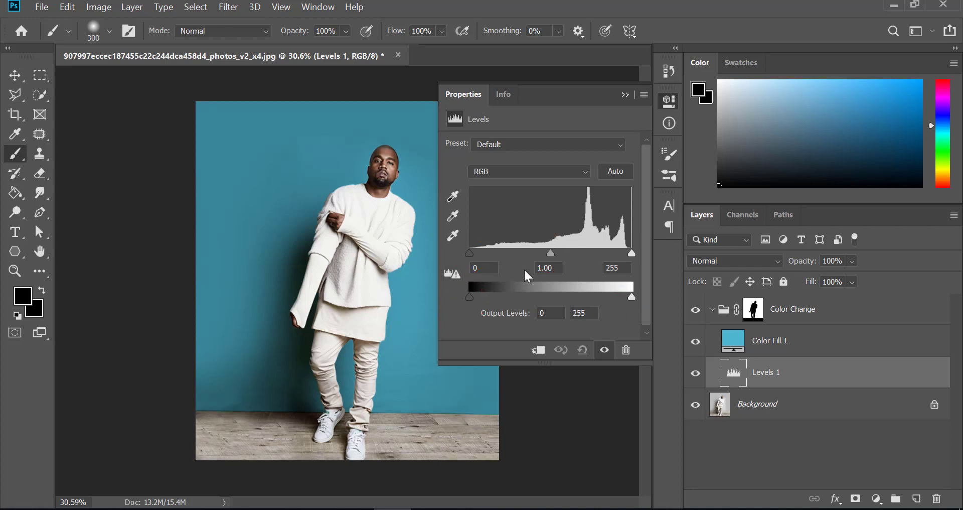
# Try Levels 1's input and output sliders, darkening the midtones toward 0.70
pyautogui.moveTo(470, 253); pyautogui.dragTo(469, 253)
pyautogui.moveTo(551, 254)
pyautogui.mouseDown()
pyautogui.moveTo(529, 256)
pyautogui.moveTo(551, 256)
pyautogui.mouseUp()
pyautogui.moveTo(632, 254)
pyautogui.mouseDown()
pyautogui.moveTo(611, 259)
pyautogui.moveTo(632, 255)
pyautogui.mouseUp()
pyautogui.moveTo(549, 255)
pyautogui.mouseDown()
pyautogui.moveTo(569, 249)
pyautogui.moveTo(552, 262)
pyautogui.mouseUp()
pyautogui.moveTo(634, 297)
pyautogui.mouseDown()
pyautogui.moveTo(597, 300)
pyautogui.moveTo(633, 297)
pyautogui.mouseUp()
pyautogui.moveTo(471, 300); pyautogui.dragTo(444, 301)
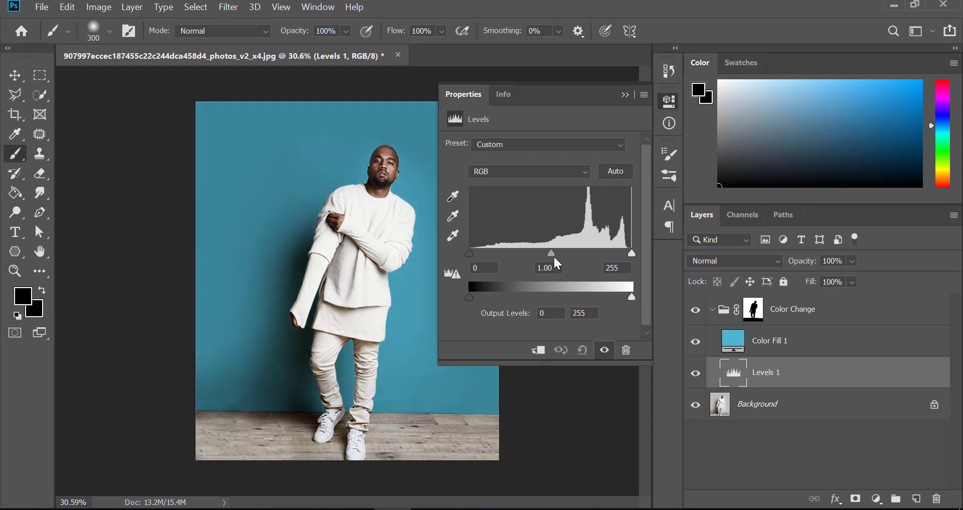